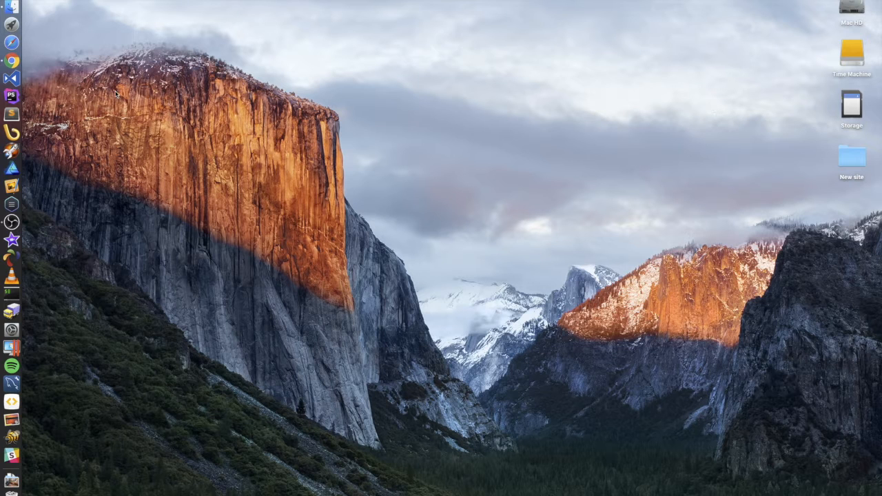
Bring Chrome forward on the Alfred site and visit the Alfred Remote then Workflows pages.
click(11, 60)
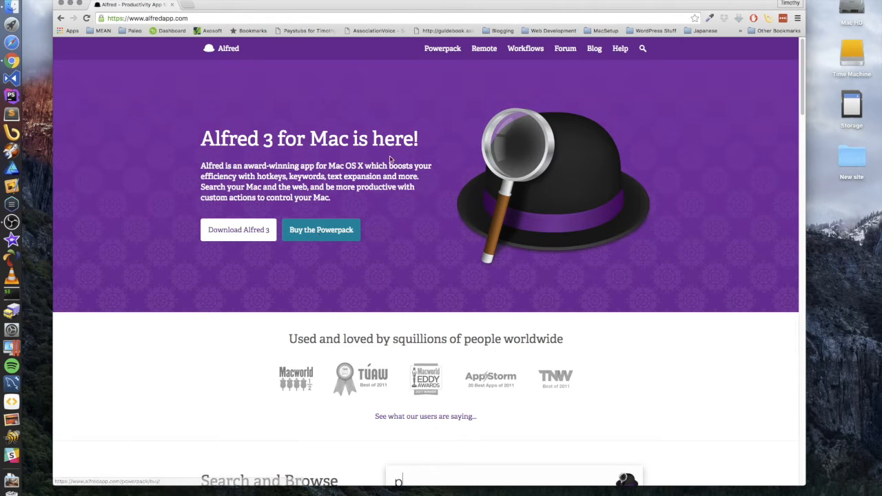
click(491, 52)
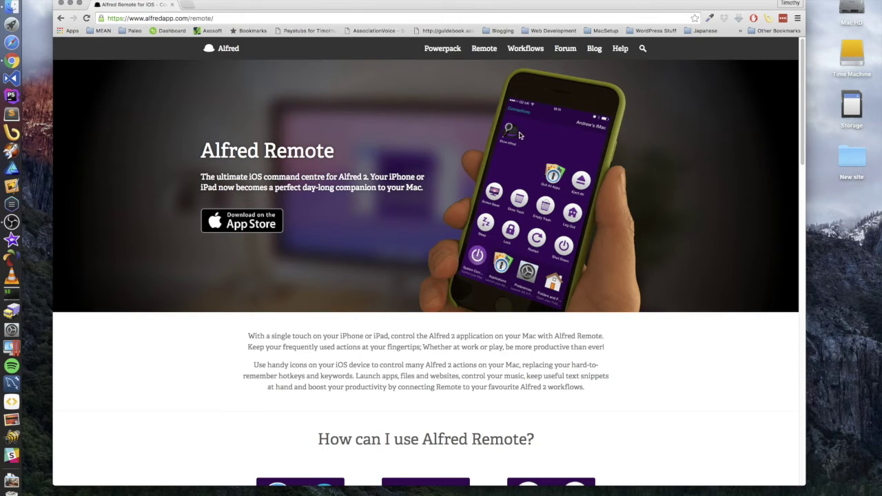
click(525, 48)
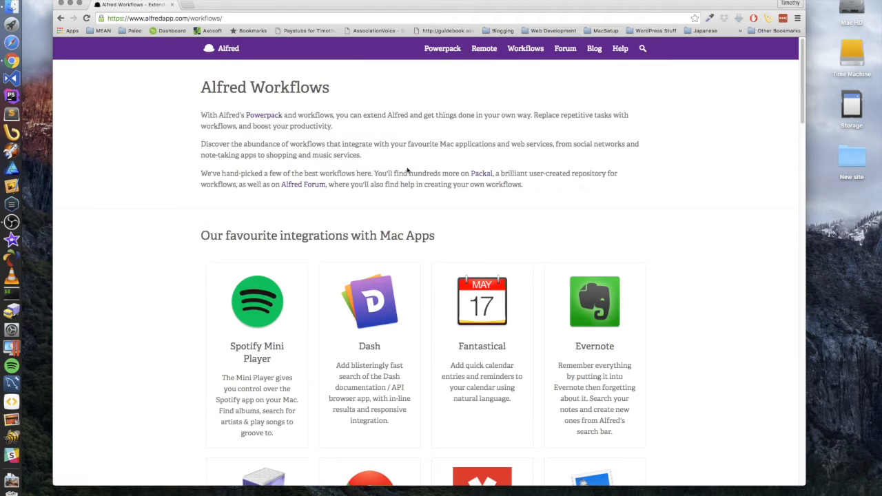
scroll(408, 170, down, 5)
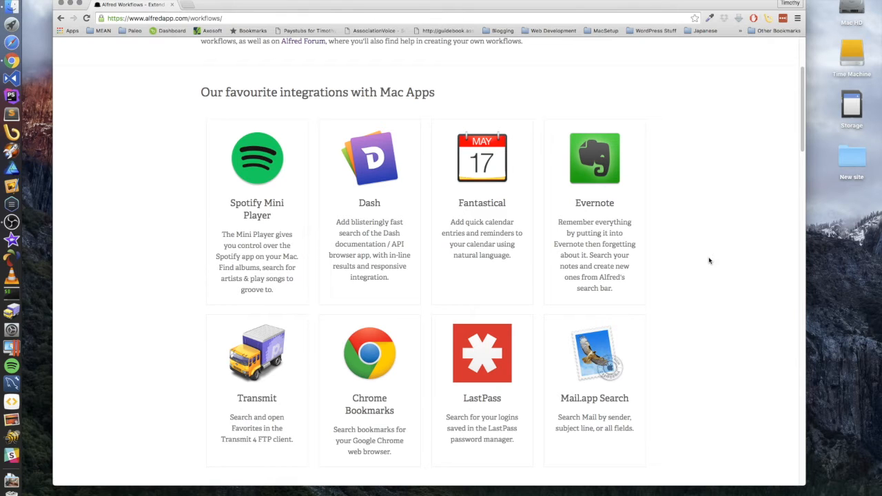
scroll(720, 250, down, 3)
scroll(720, 250, down, 3)
scroll(720, 249, down, 3)
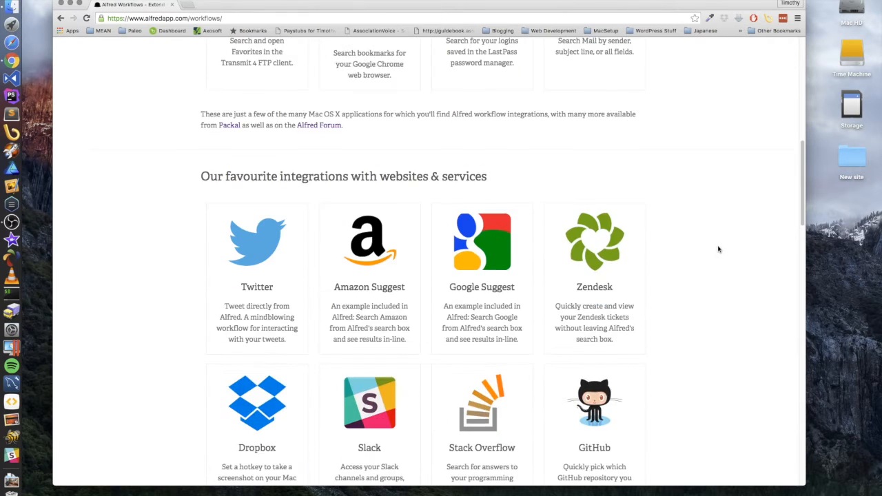
scroll(720, 249, down, 2)
scroll(720, 249, up, 2)
scroll(721, 249, down, 8)
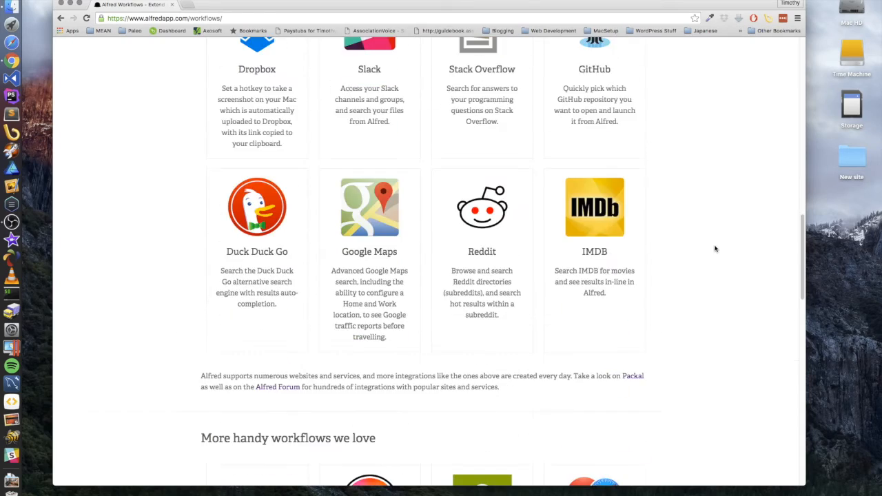
scroll(717, 249, down, 3)
scroll(714, 249, down, 4)
scroll(715, 248, down, 4)
scroll(714, 249, down, 4)
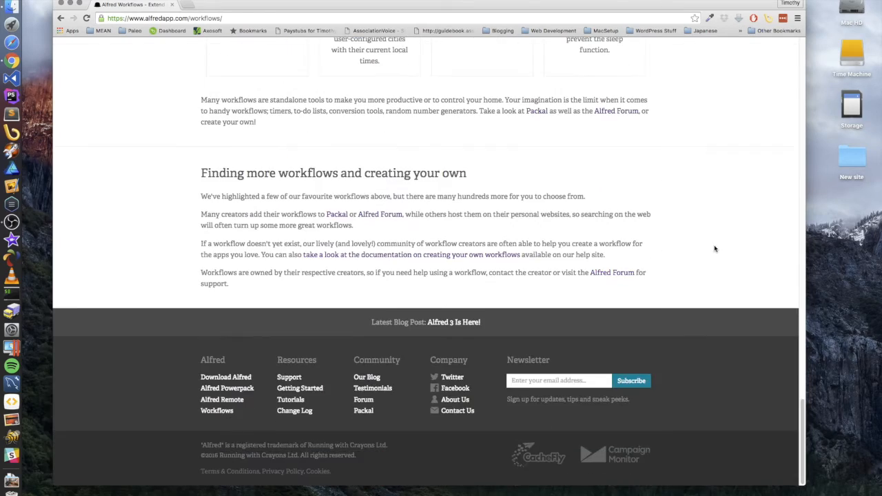
scroll(714, 249, down, 2)
scroll(714, 249, up, 6)
scroll(714, 249, up, 6)
scroll(714, 249, up, 6)
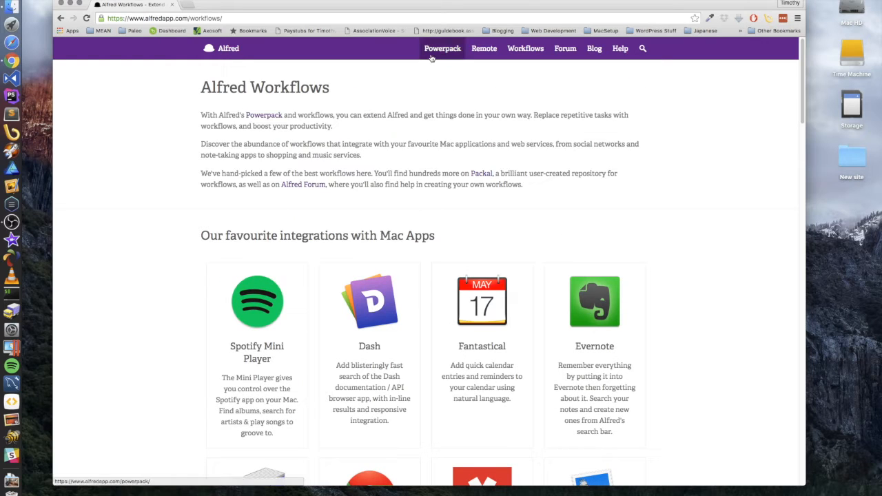
scroll(481, 248, down, 4)
scroll(480, 247, down, 5)
scroll(481, 248, down, 5)
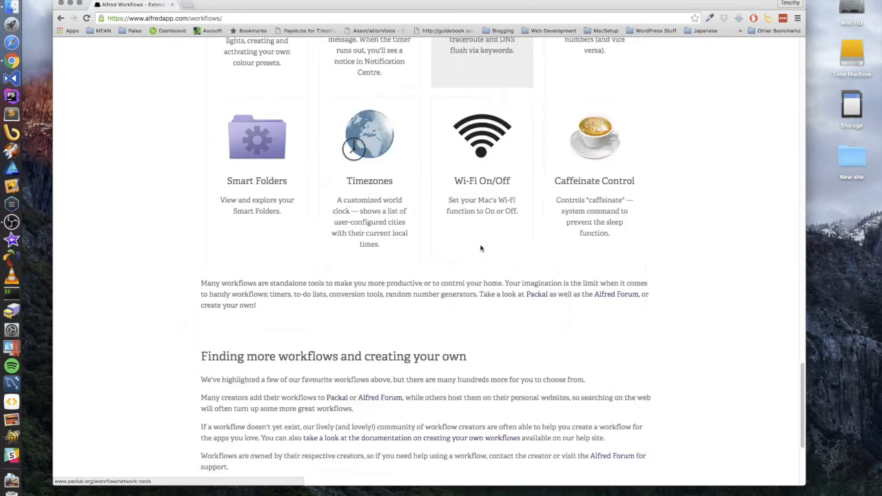
scroll(481, 248, down, 4)
scroll(382, 210, up, 4)
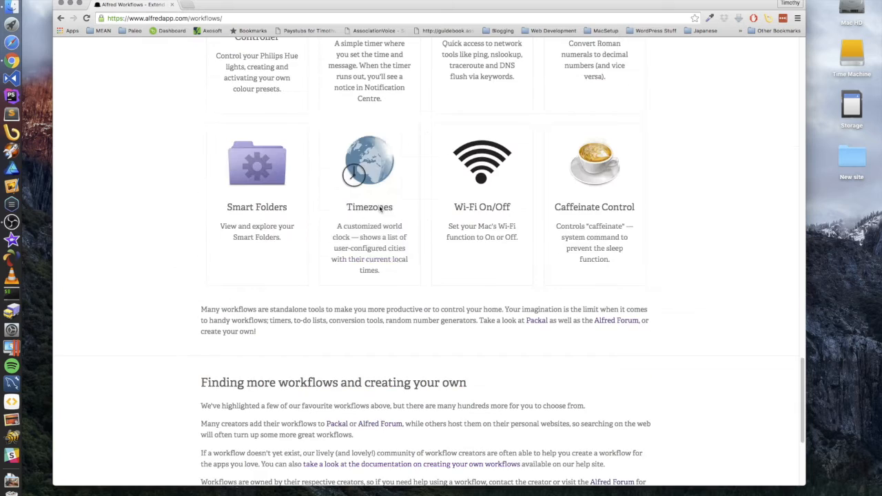
scroll(383, 210, down, 4)
Follow the link to the documentation on creating your own workflows.
click(426, 254)
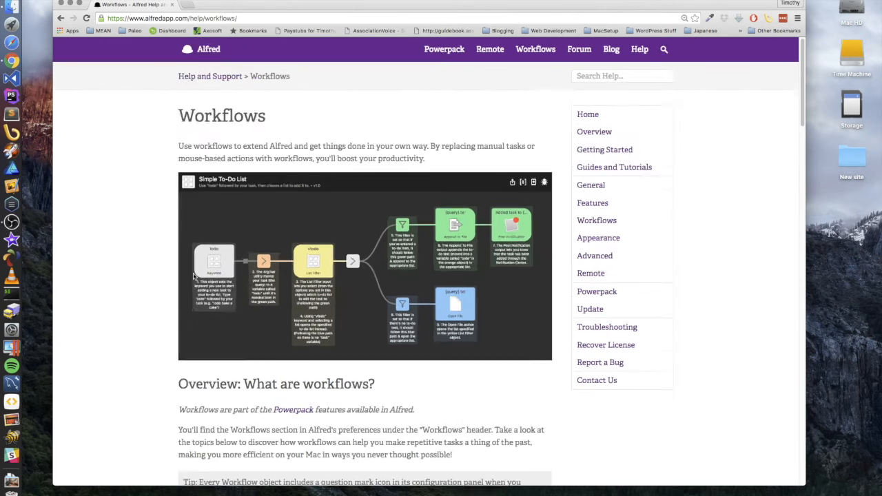
Zoom the Workflows help page in to read it, zoom back out, then return to the Alfred homepage.
key(super+plus)
key(super+plus)
key(super+plus)
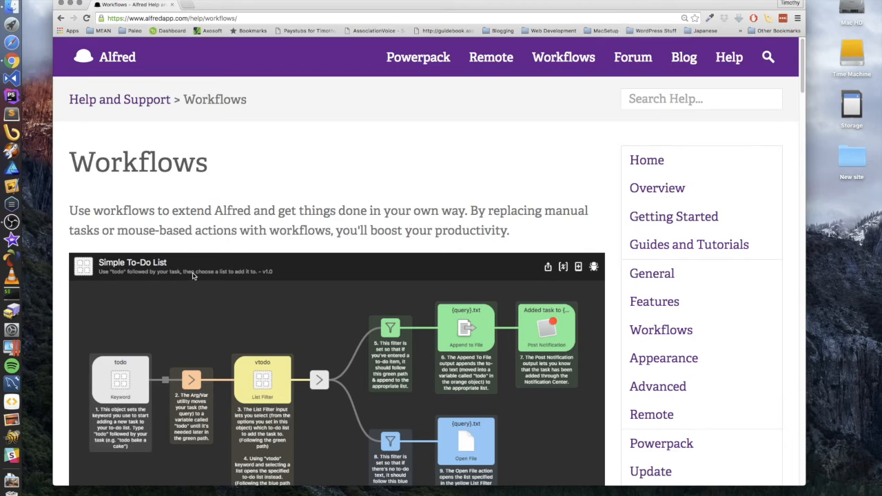
scroll(194, 275, down, 5)
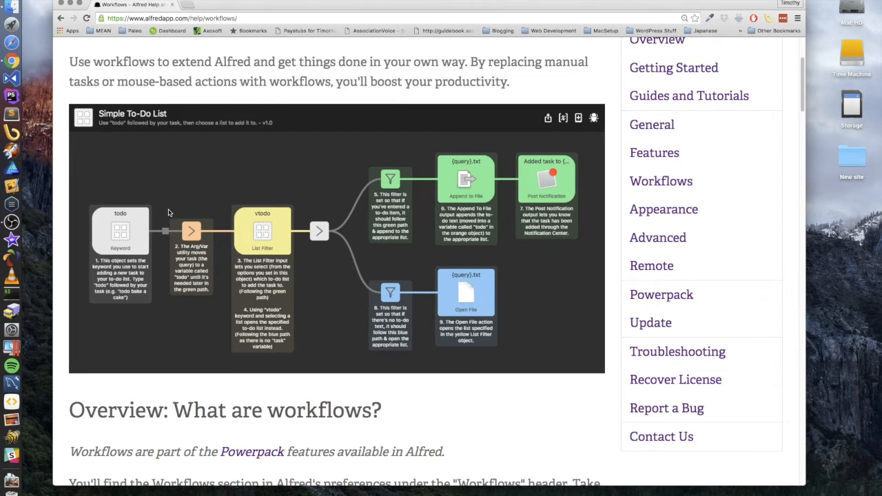
scroll(167, 212, up, 5)
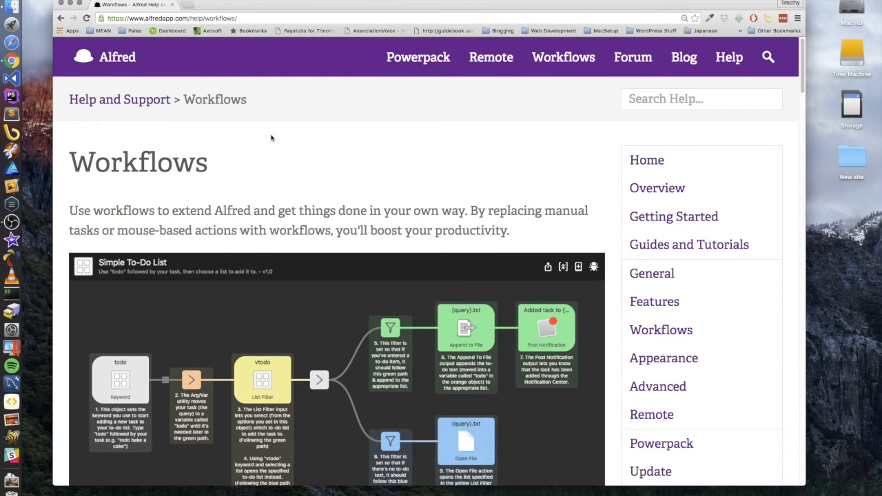
key(super+minus)
key(super+minus)
key(super+minus)
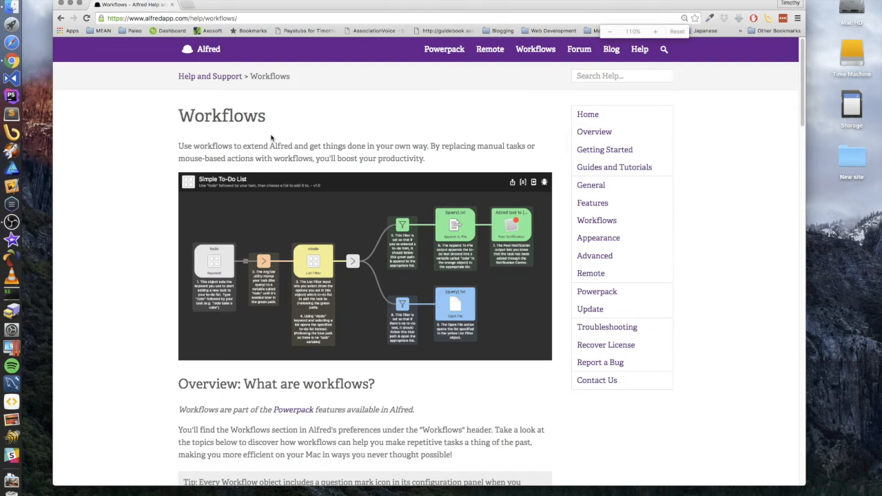
key(super+minus)
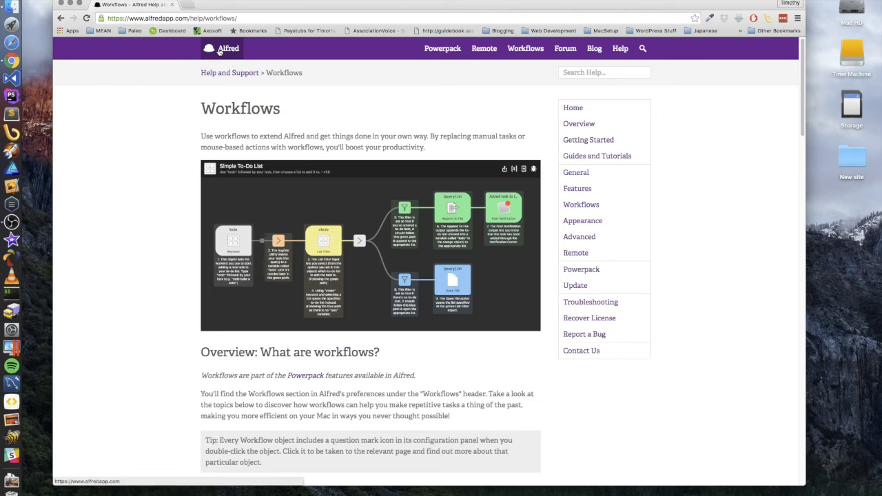
click(219, 50)
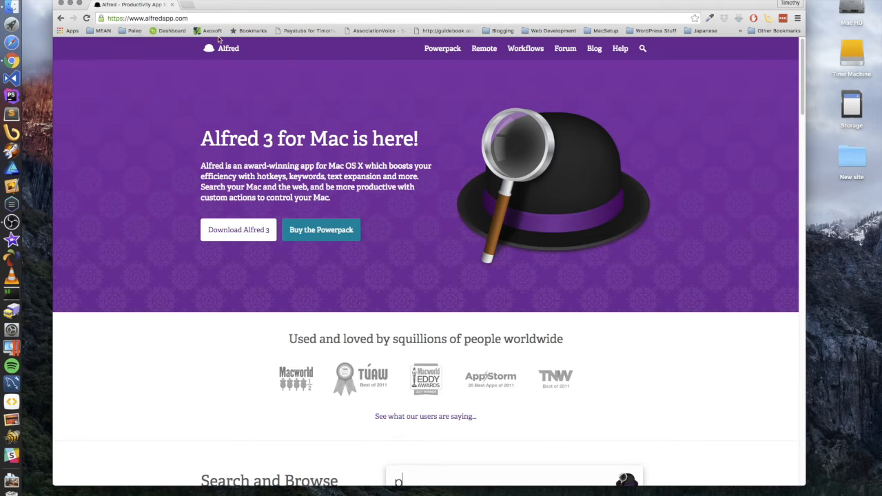
Minimize Chrome, then show Alfred's Preferences General tab from the menu-bar icon and close it.
click(70, 4)
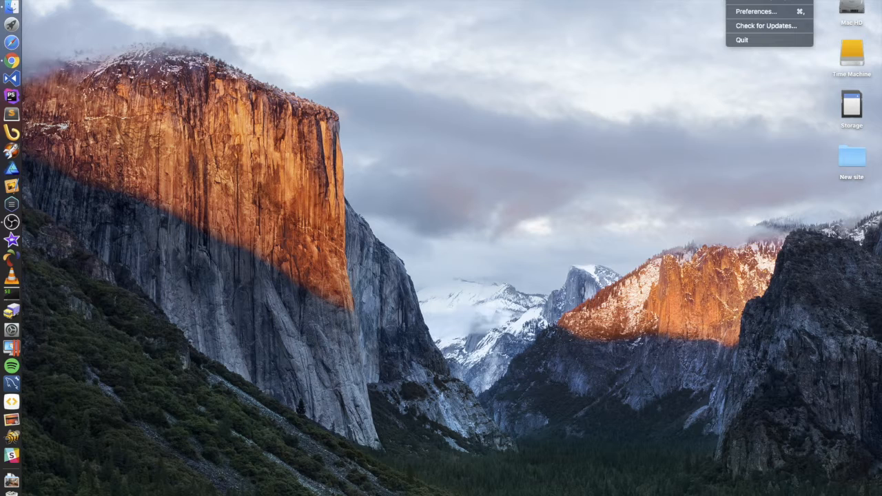
click(711, 35)
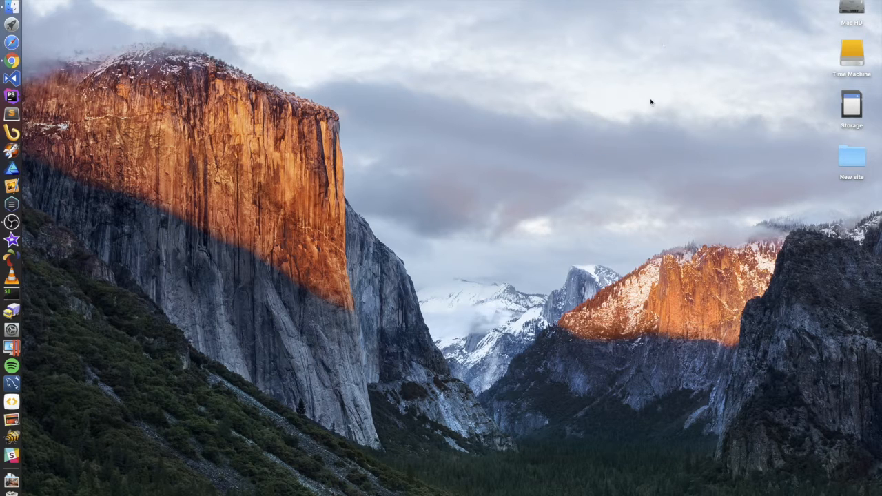
click(730, 2)
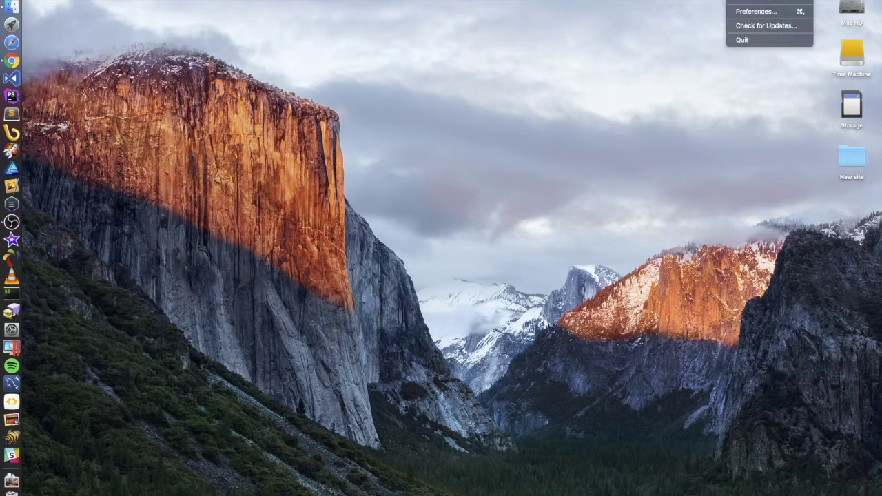
click(756, 11)
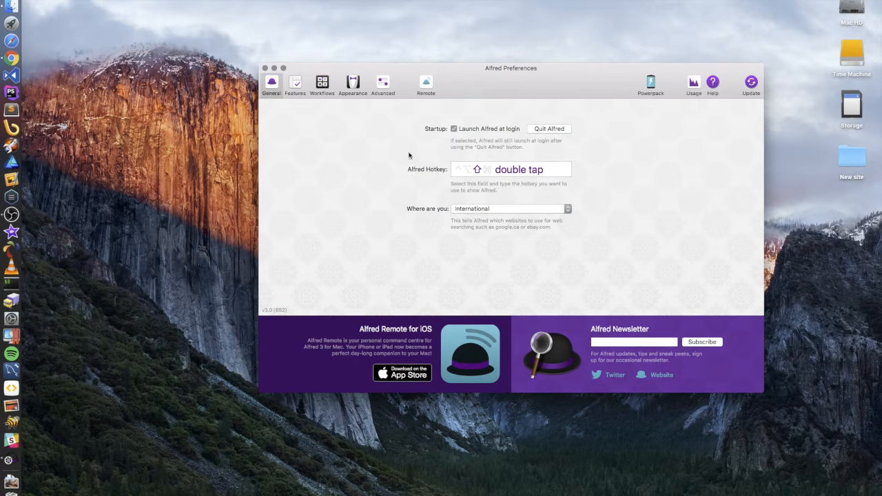
click(266, 68)
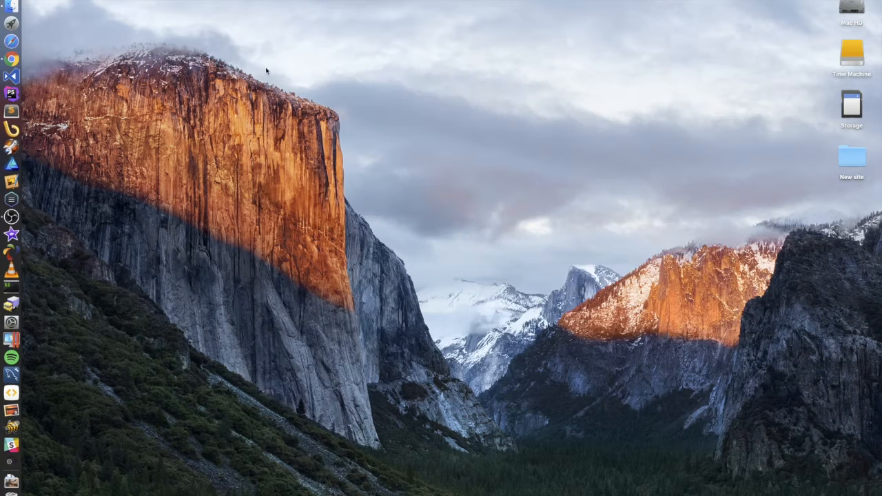
Summon and dismiss the Alfred search bar with Option+Space, leaving it open and empty over the desktop.
key(alt+space)
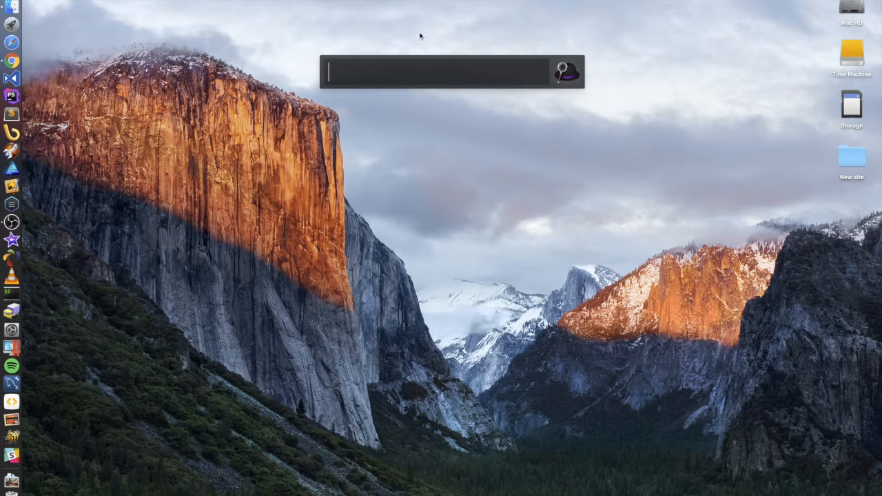
key(Escape)
key(alt+space)
text(sea)
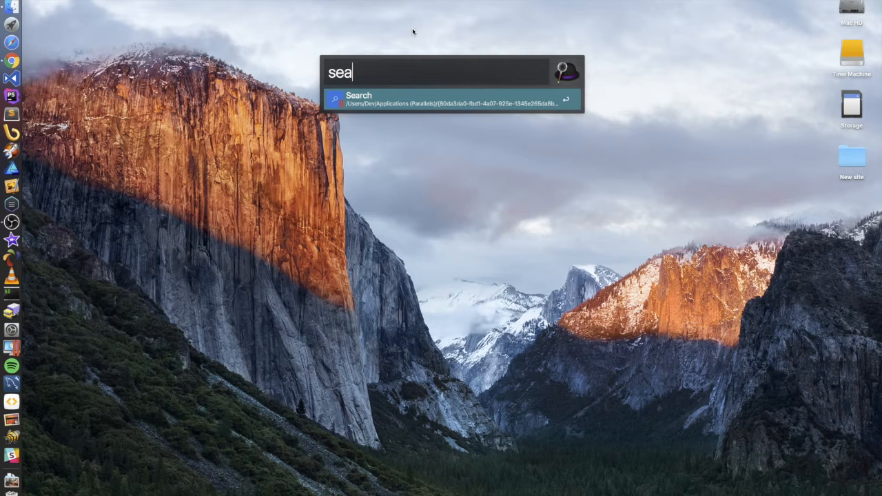
key(BackSpace)
key(BackSpace)
key(BackSpace)
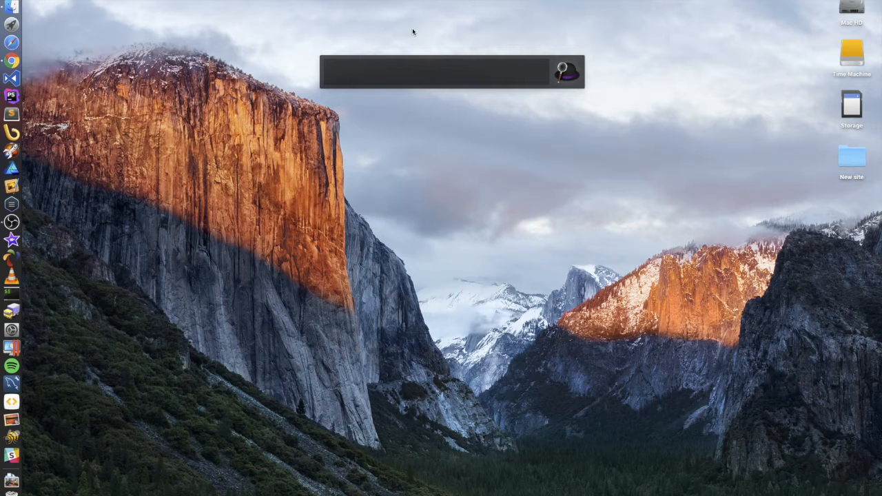
key(Escape)
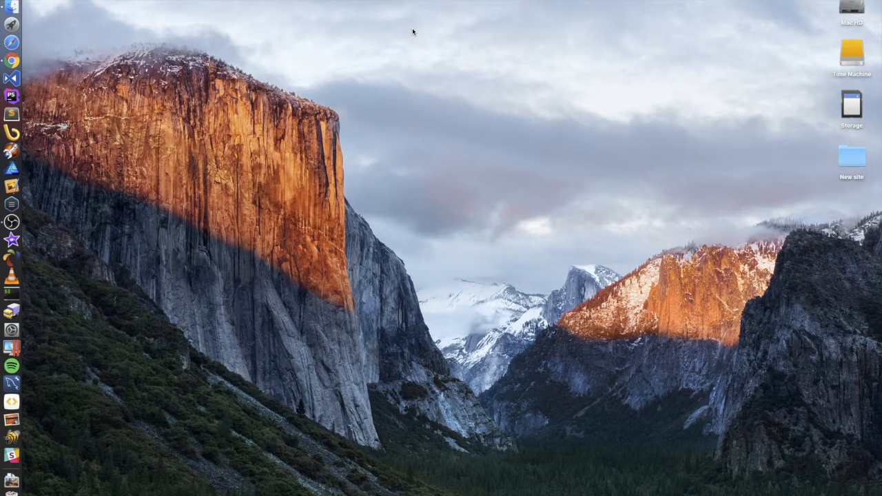
key(alt+space)
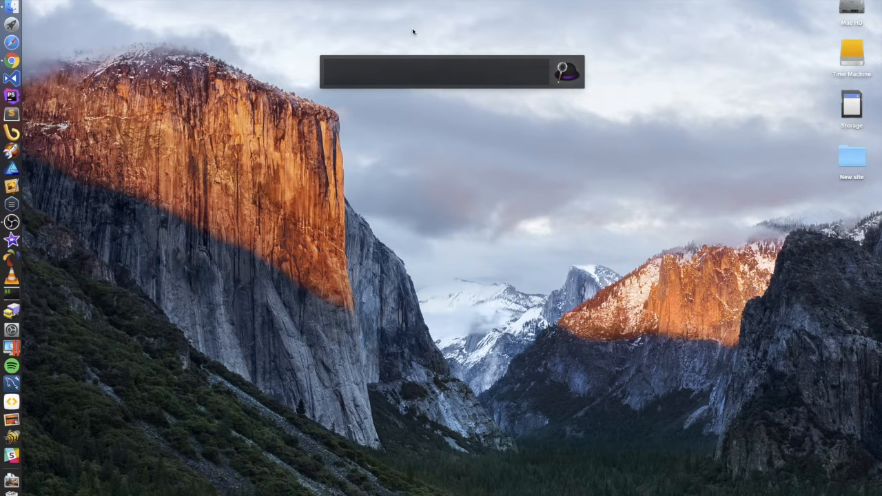
text(google )
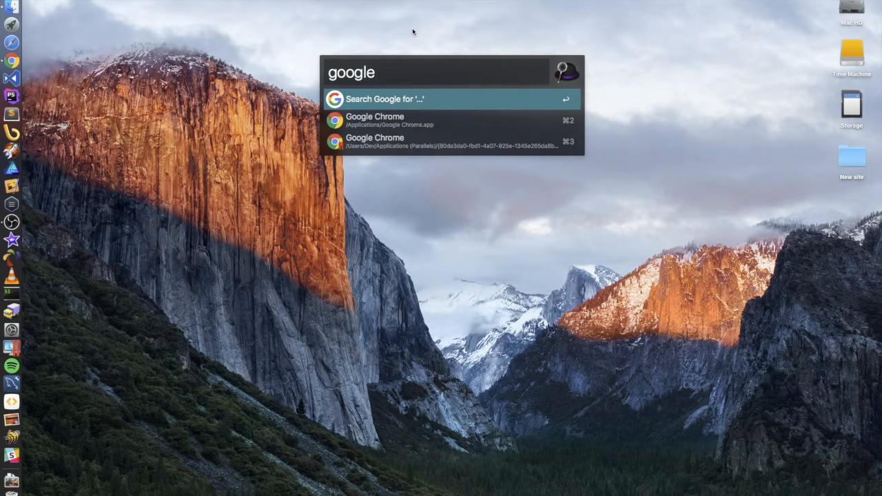
text( happy)
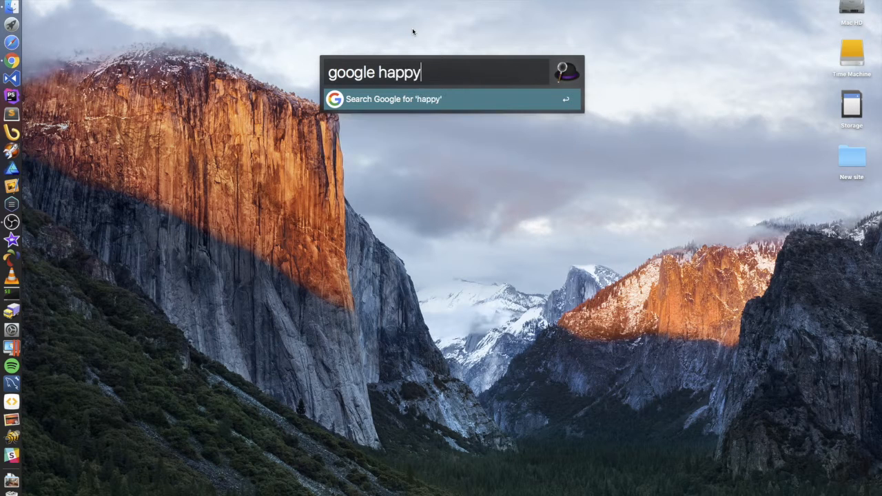
text( kittens)
Run Alfred's Google search for 'happy kittens' so the results load in Chrome.
key(Return)
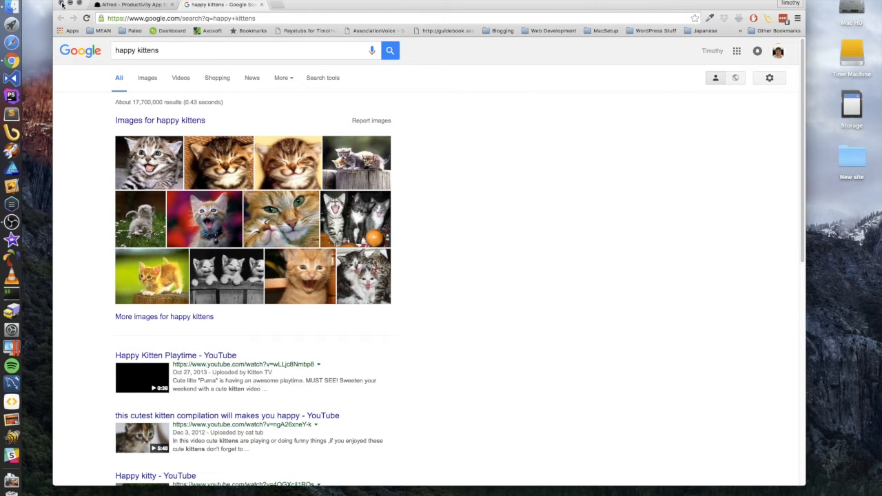
Use Alfred's 'quit' command to quit Google Chrome.
key(alt+space)
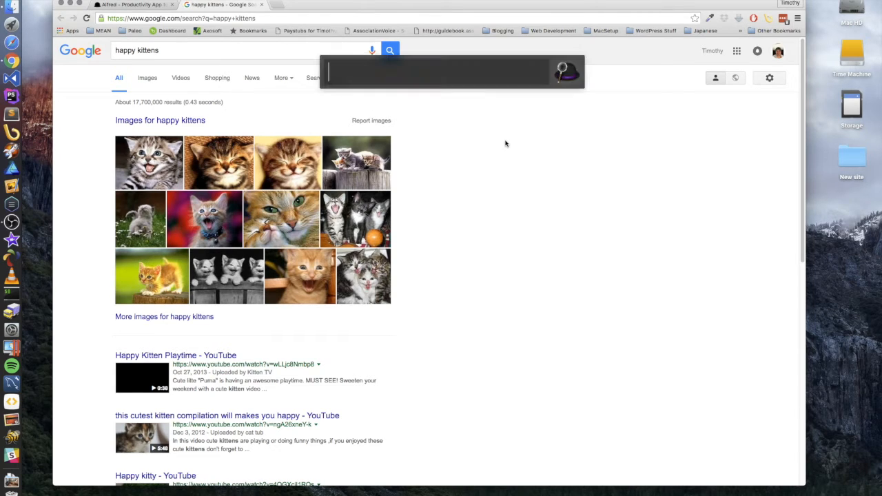
text(quit)
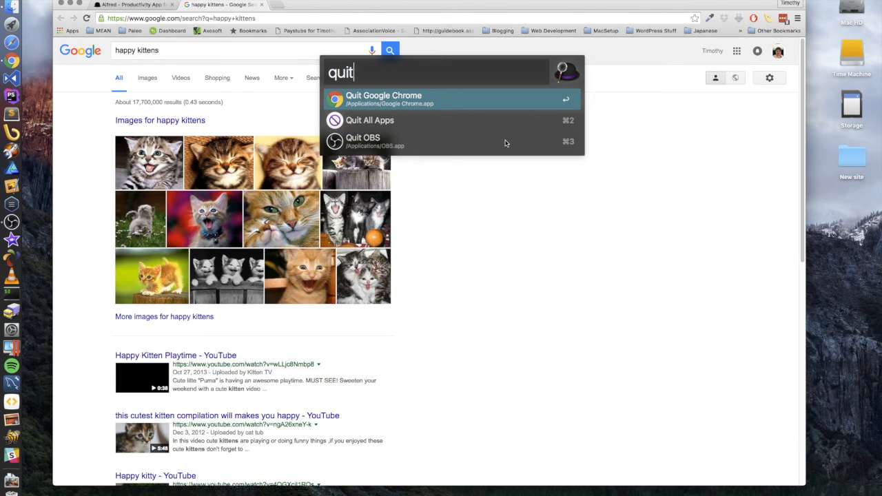
key(Return)
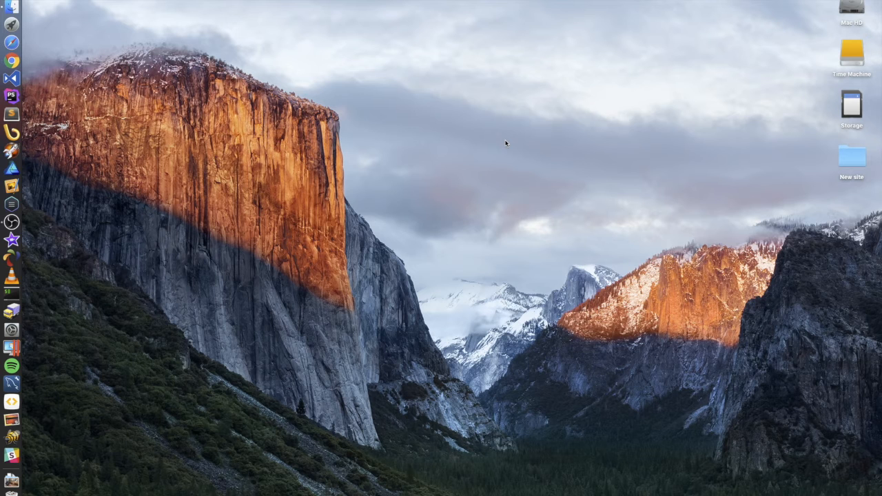
Reopen Alfred on 'quit', browse between Quit All Apps and Quit OBS, then erase the query.
key(alt+space)
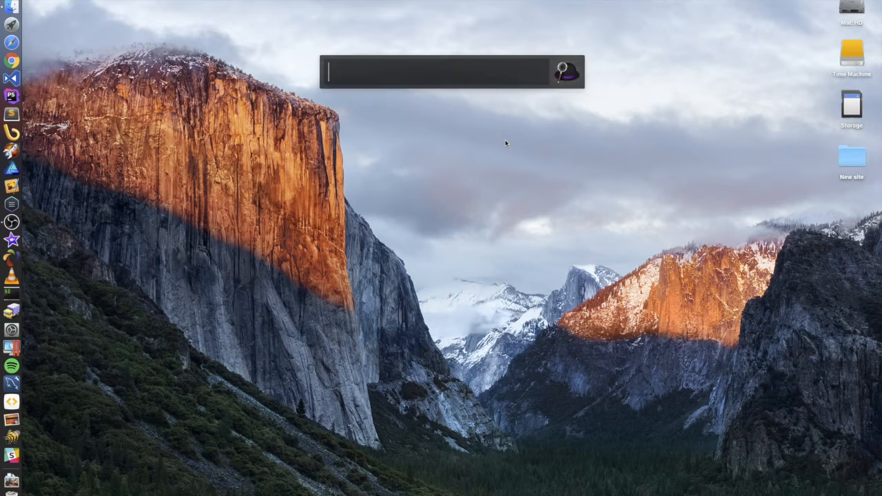
text(quit)
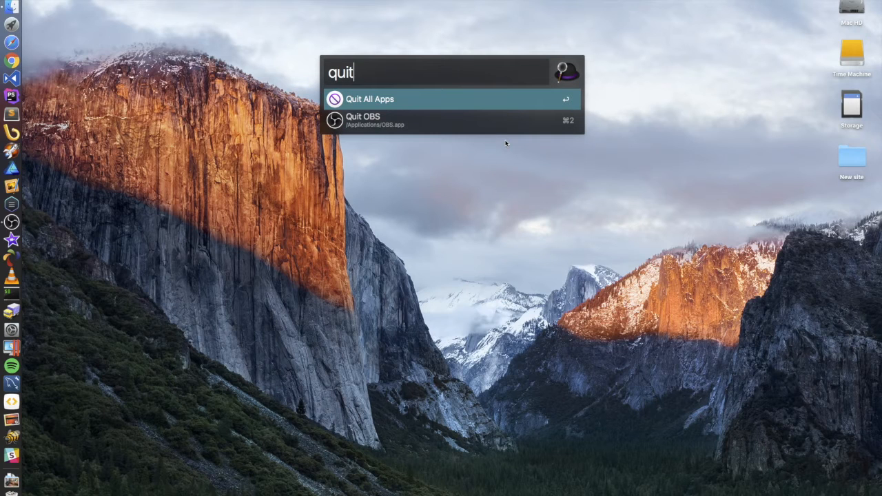
key(Down)
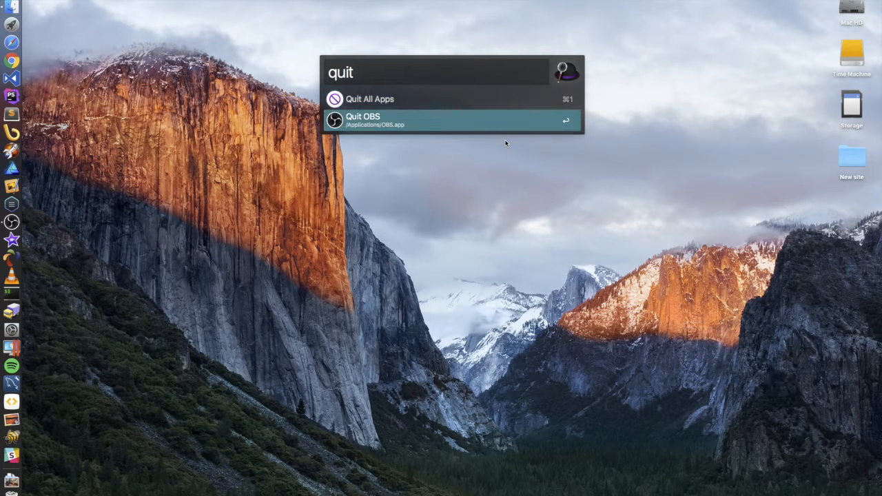
key(Up)
key(Down)
key(Up)
key(Down)
key(Up)
key(BackSpace)
key(BackSpace)
key(BackSpace)
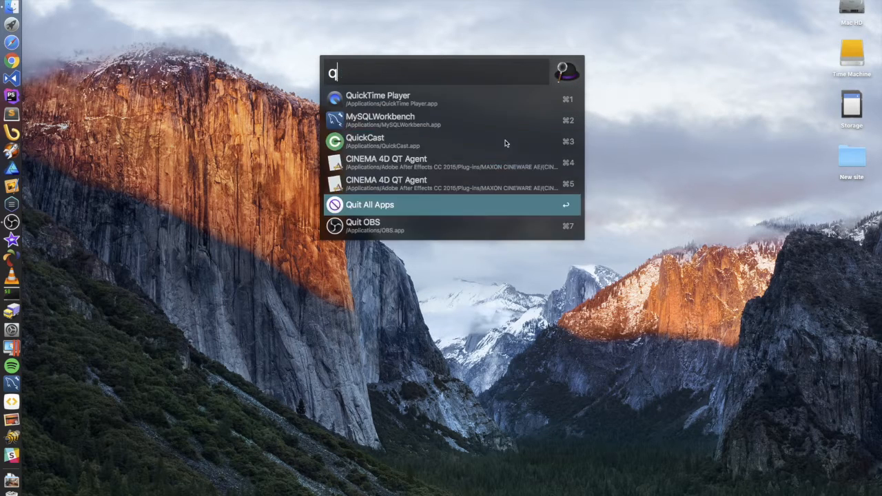
key(BackSpace)
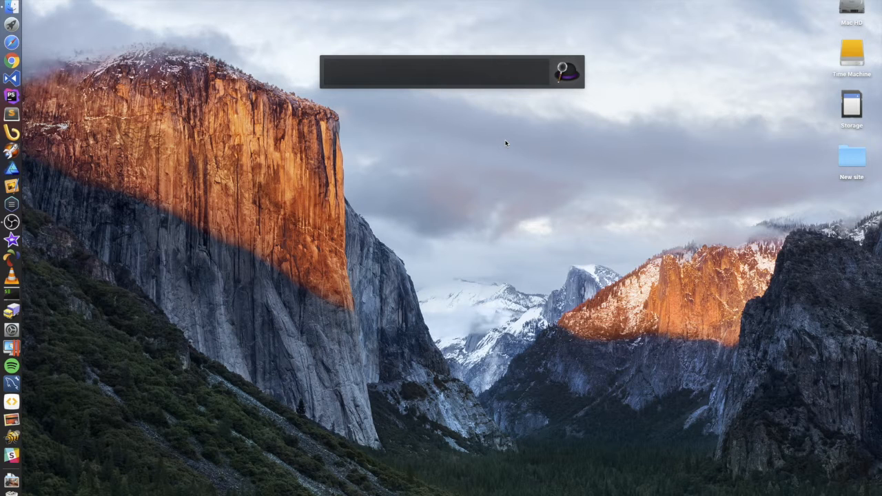
In a new Terminal window run git status, then create a test3 folder after a failed mkdir test.
key(Escape)
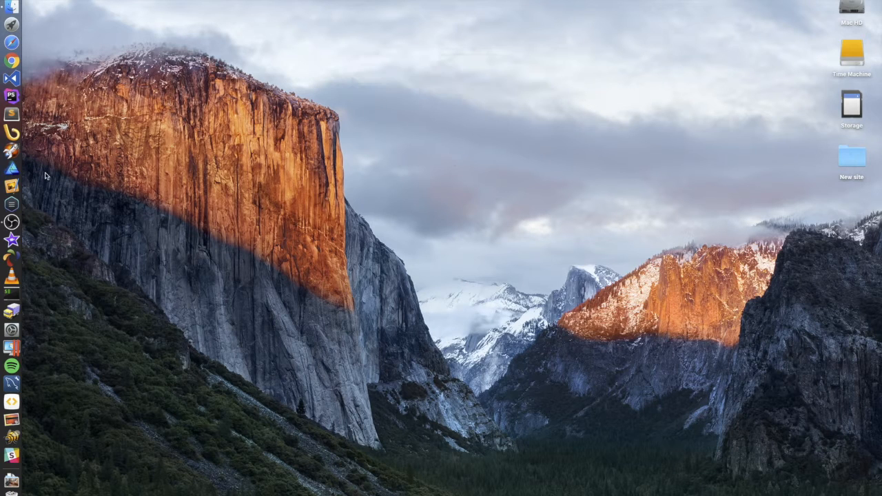
click(12, 292)
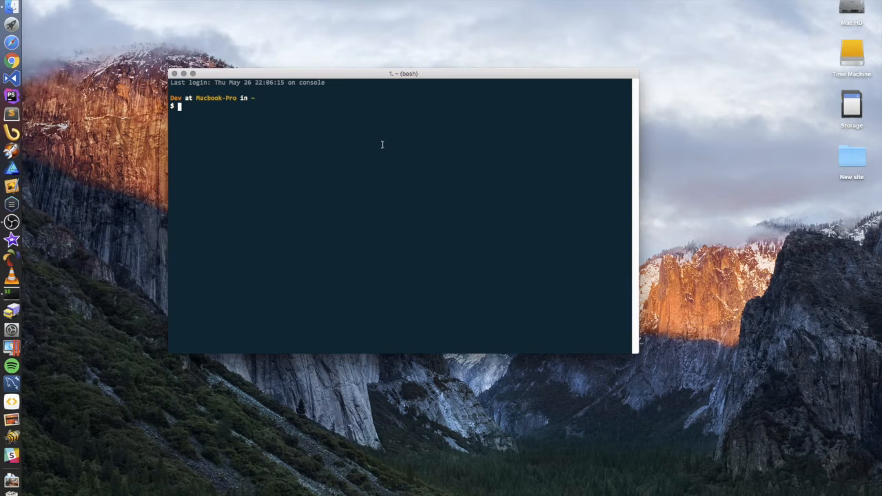
text(git )
text(sta)
text(tus)
key(Return)
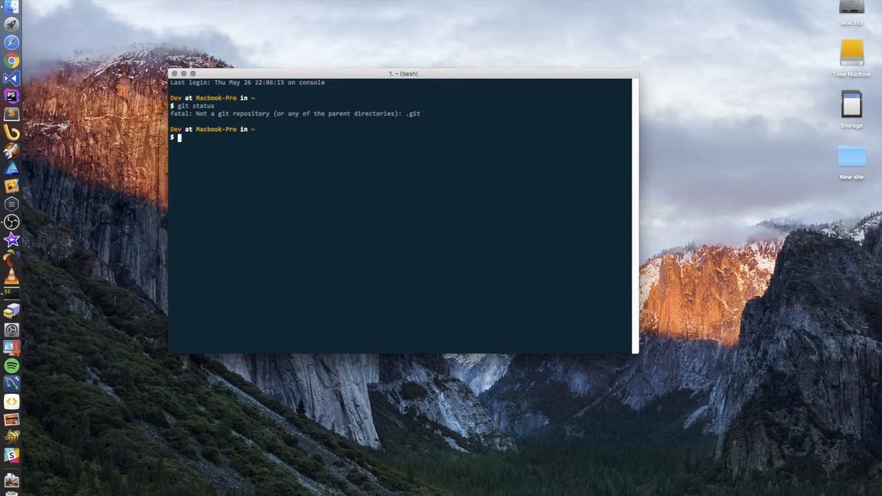
text(mkdir)
text( test)
key(Return)
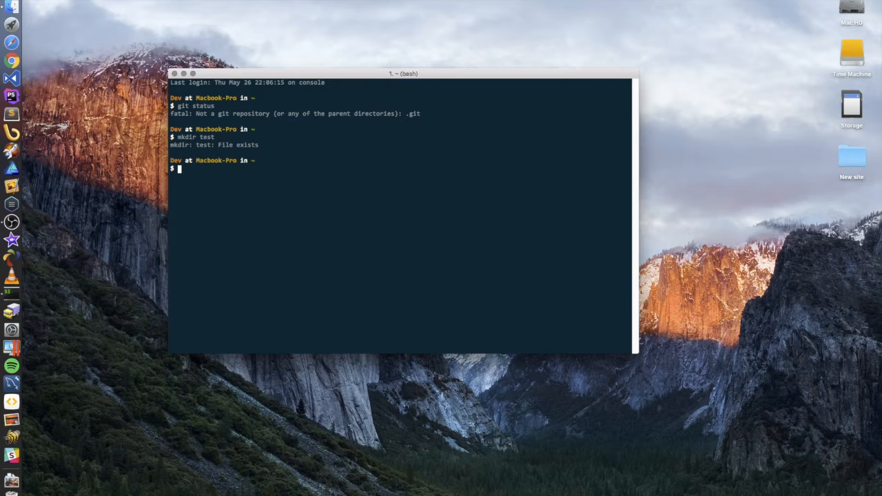
key(Up)
text(3)
key(Return)
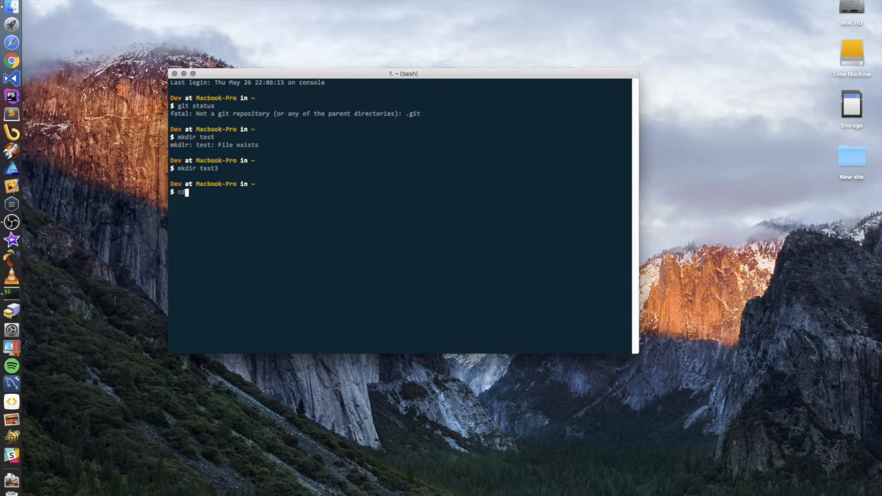
text(cd test3)
Move into test3, run git init and confirm with git status there is nothing to commit.
key(Return)
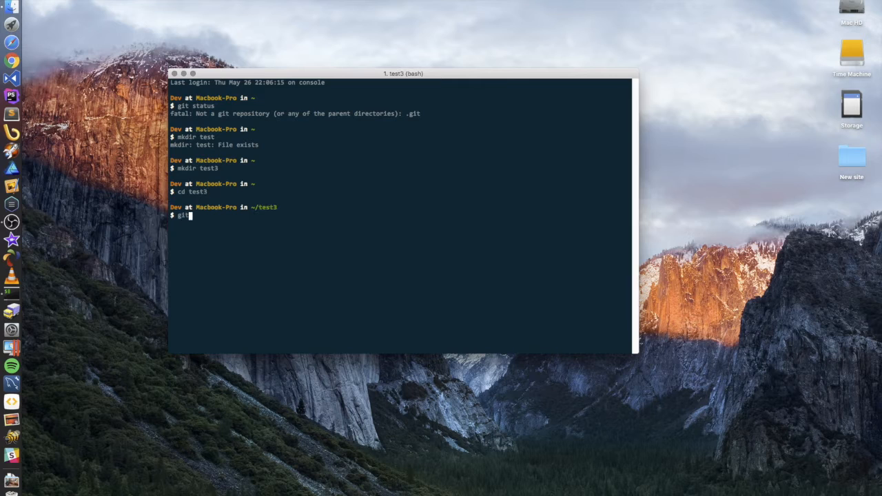
text(git init)
key(Return)
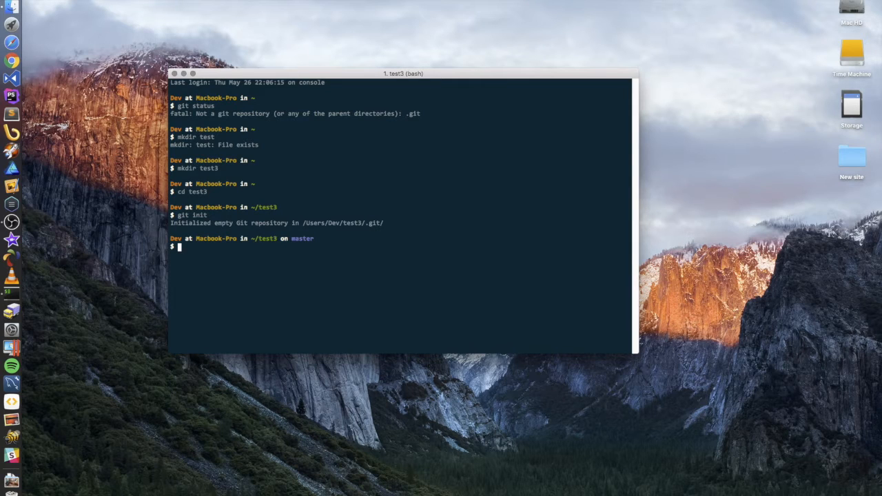
text(git status)
key(Return)
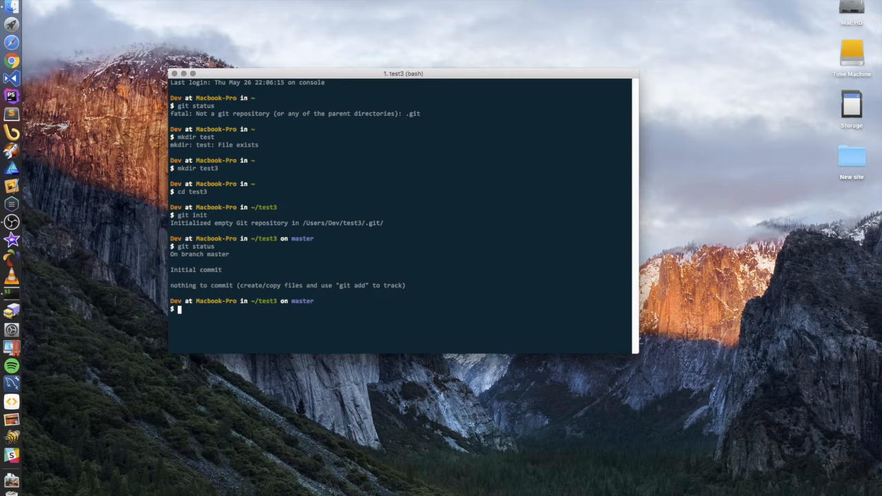
text(git status)
Browse back and forth through the shell history and leave the prompt clear.
key(Up)
key(Up)
key(Up)
key(Up)
key(Down)
key(Down)
key(Down)
key(Up)
key(Up)
key(Up)
key(Up)
key(Up)
key(Up)
key(Up)
key(Up)
key(Up)
key(Up)
key(Up)
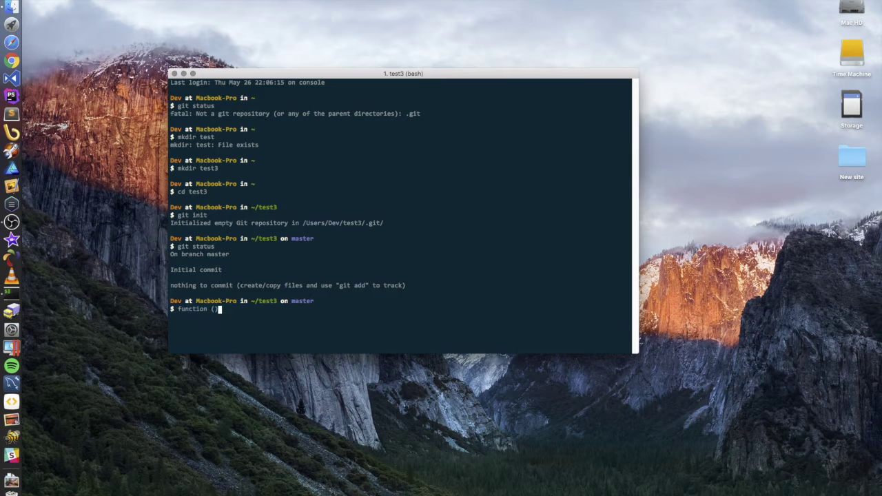
key(Up)
key(Down)
key(Down)
Select the empty-repository line, the git init line and the fatal Not a git repository line.
drag(385, 223, 171, 224)
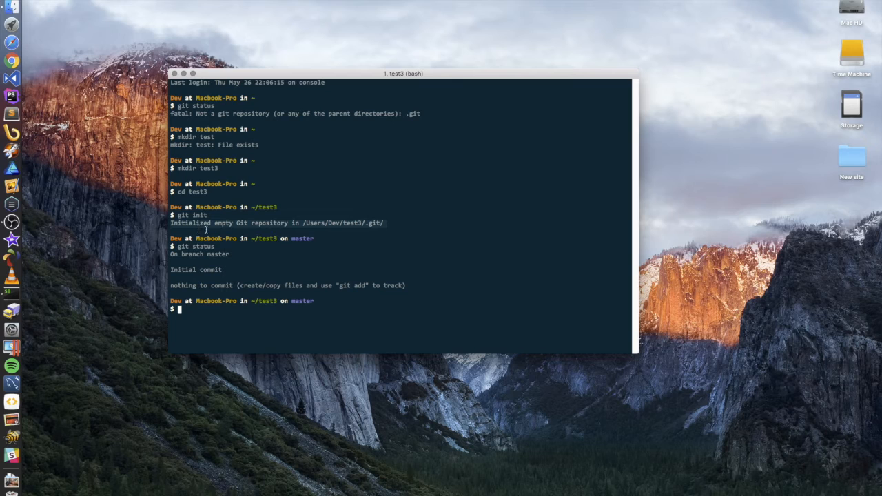
drag(219, 215, 178, 214)
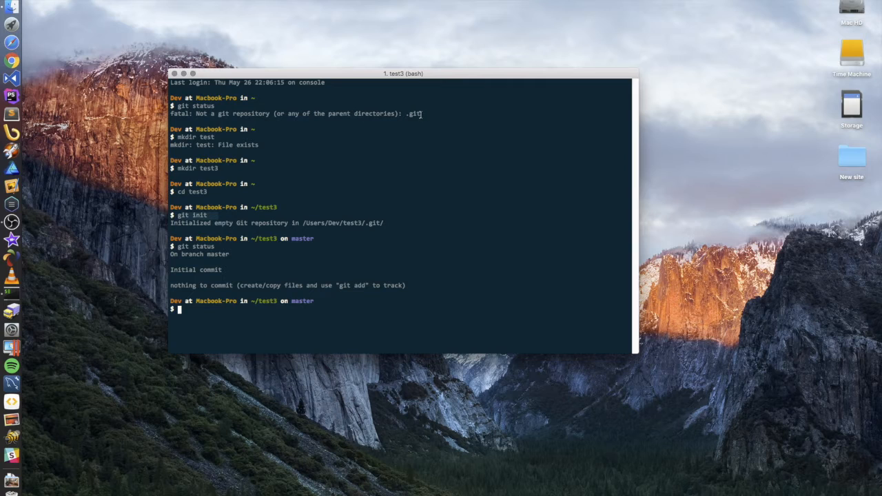
drag(423, 113, 167, 113)
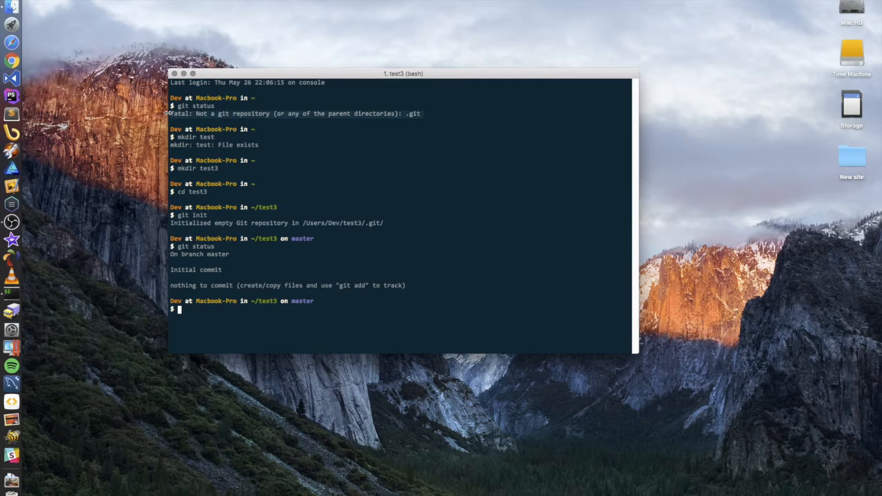
key(alt+space)
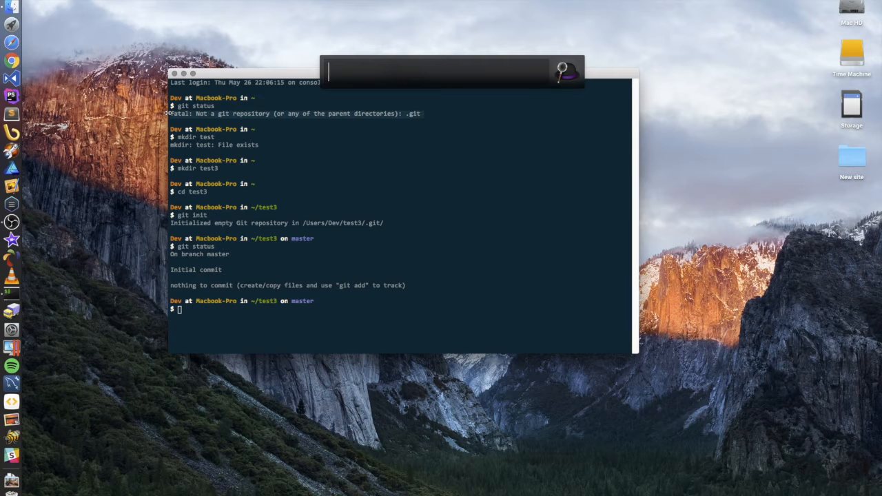
text(cl)
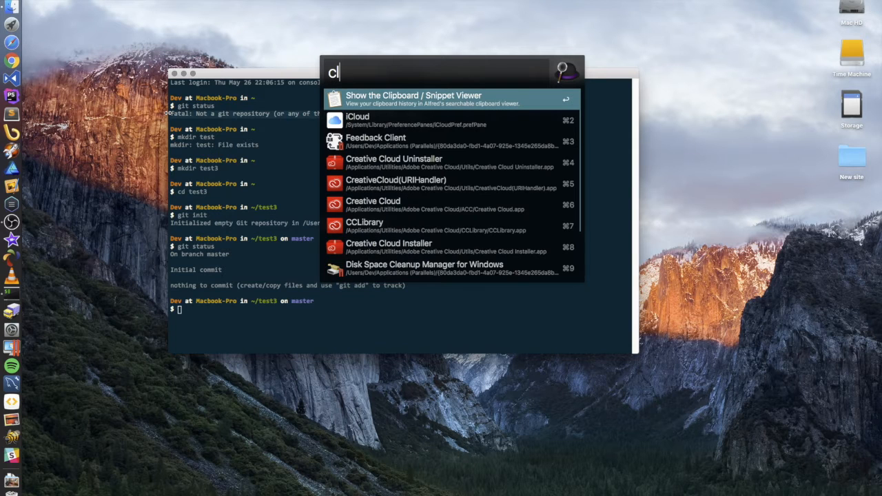
key(Return)
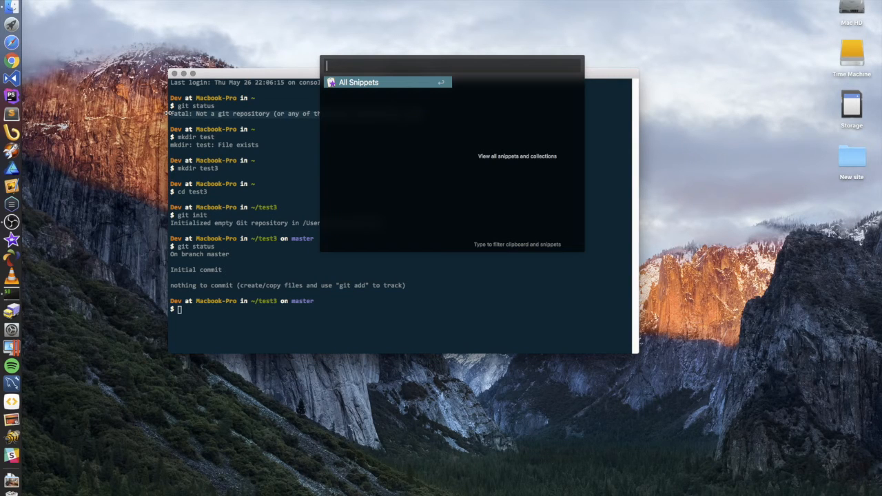
key(Return)
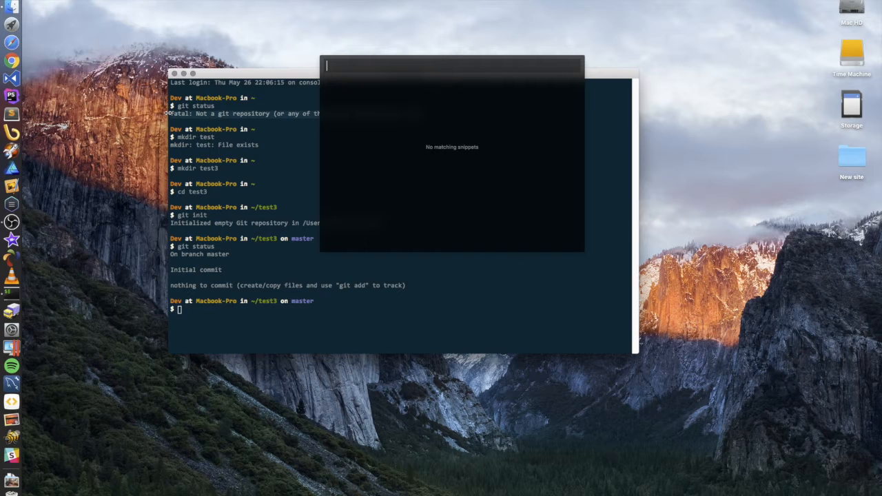
key(Escape)
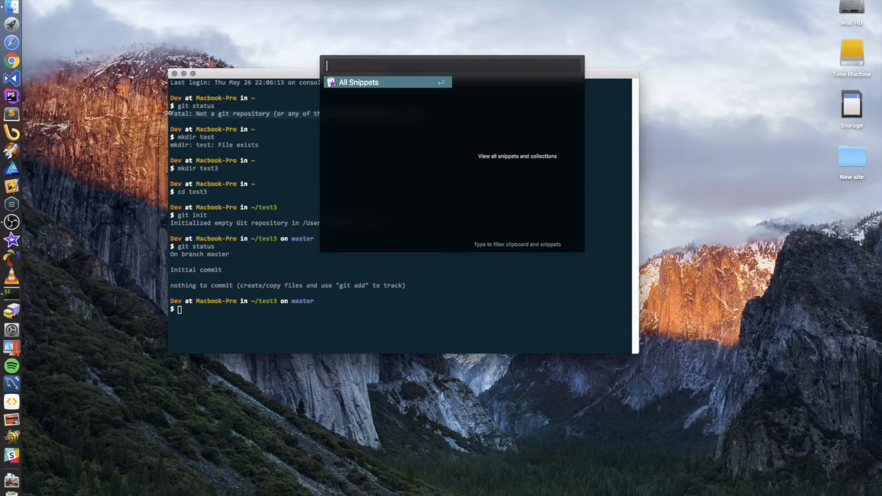
key(Escape)
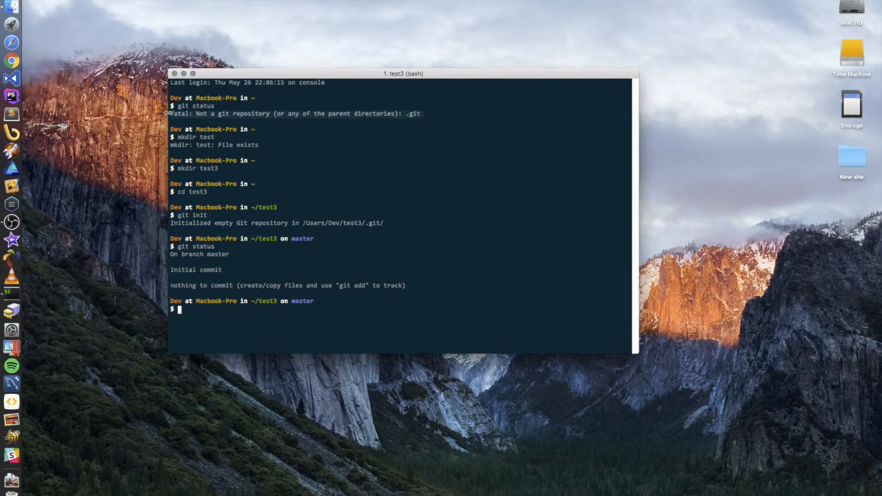
key(alt+space)
text(clip)
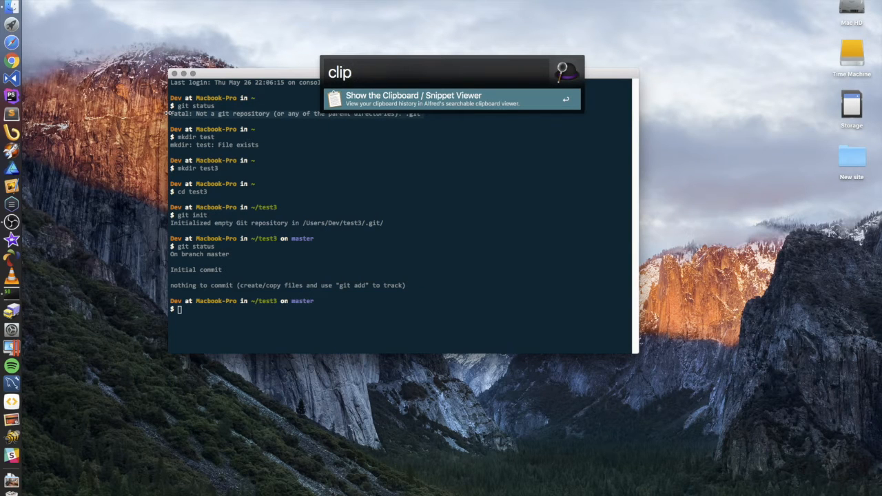
key(Return)
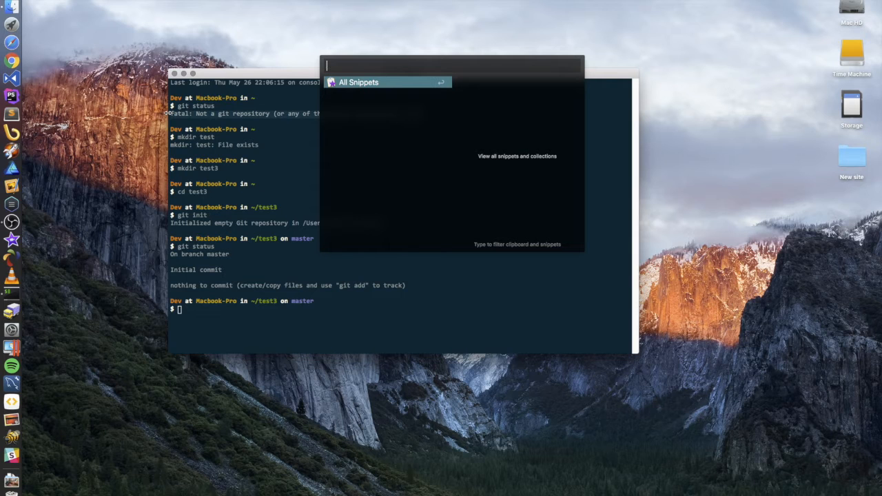
key(Escape)
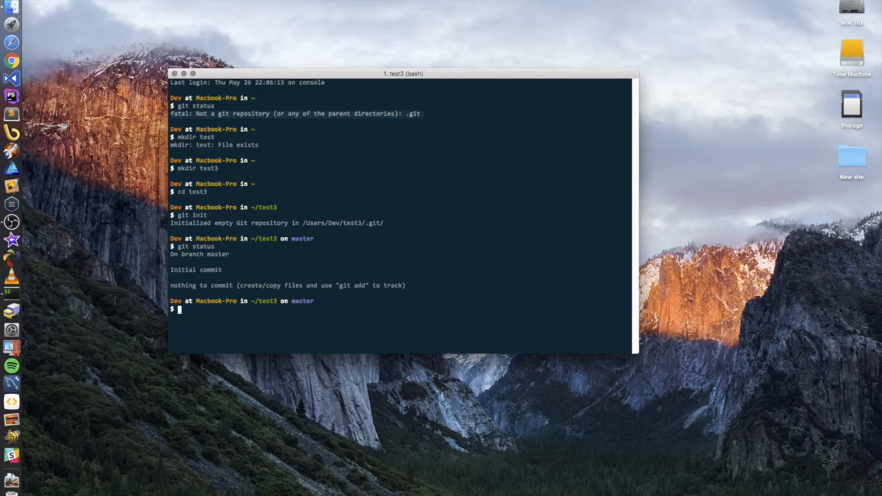
click(765, 3)
Launch Alfred Preferences from the menu-bar icon and nudge the window into place.
key(Escape)
click(764, 3)
click(765, 14)
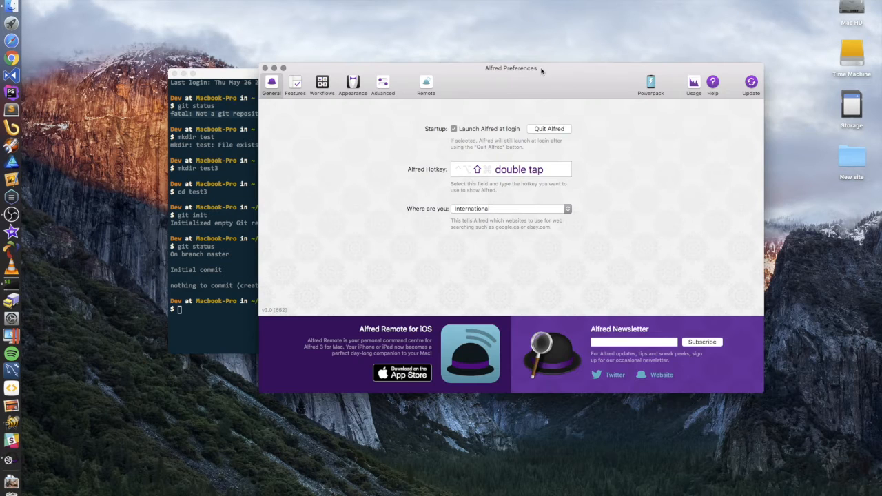
drag(466, 73, 454, 63)
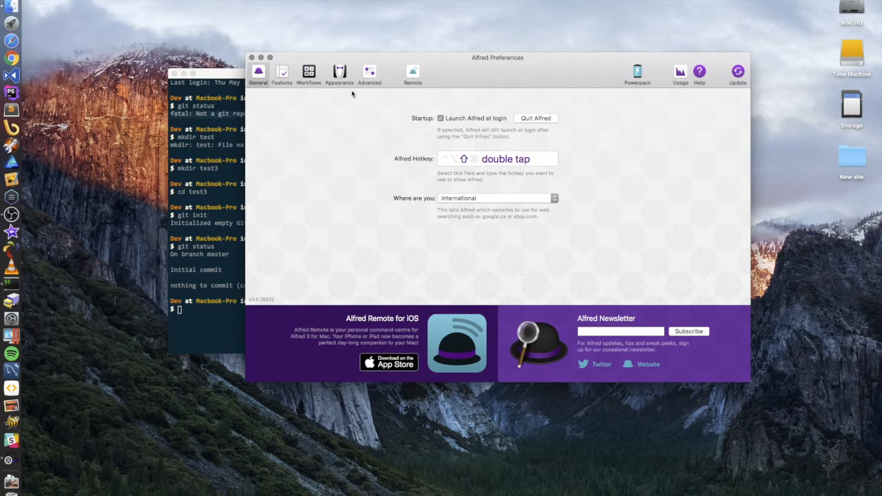
In the Features tab step through File Search and Web Search to the Snippets settings.
click(282, 73)
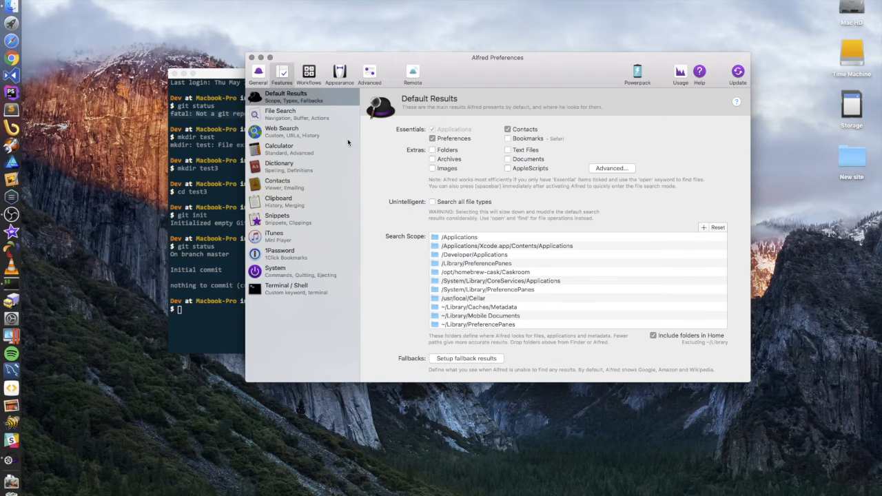
click(282, 114)
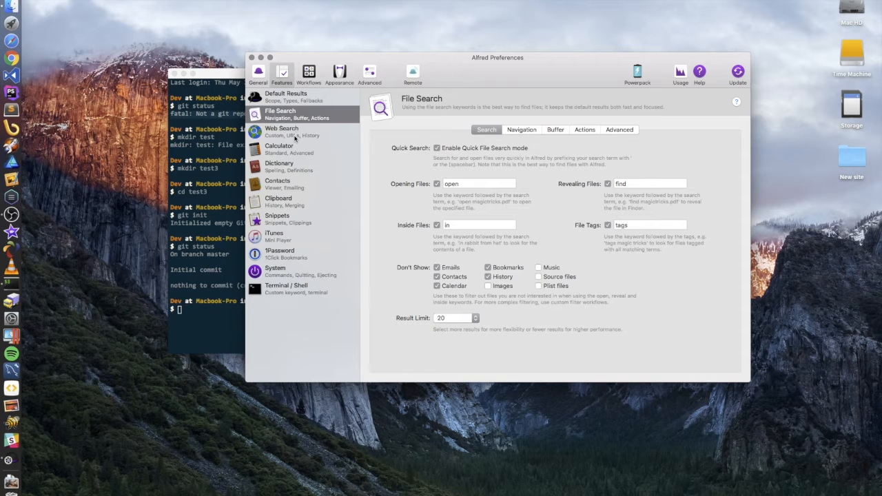
click(296, 135)
click(290, 217)
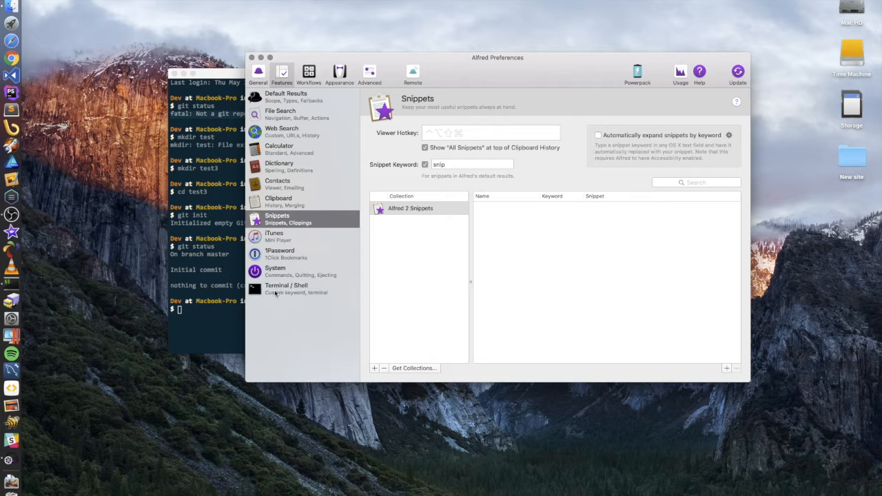
In Clipboard settings, enable history for plain text, images and file lists.
click(288, 203)
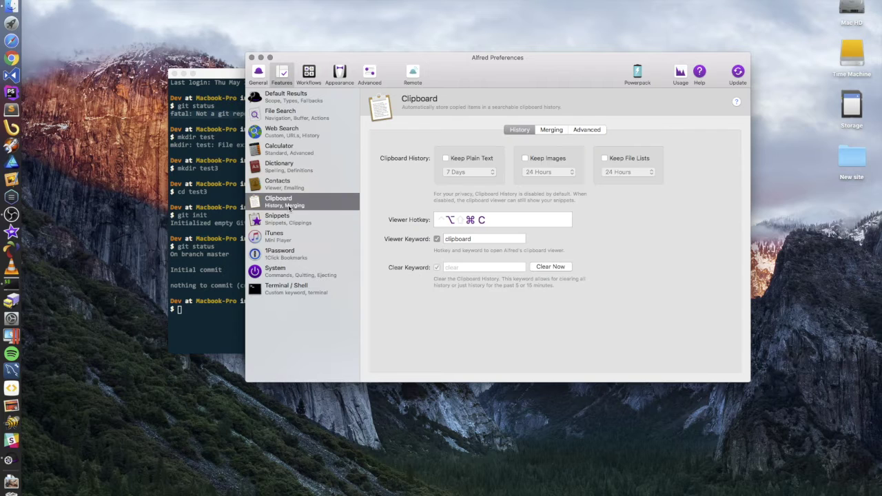
click(445, 159)
click(525, 158)
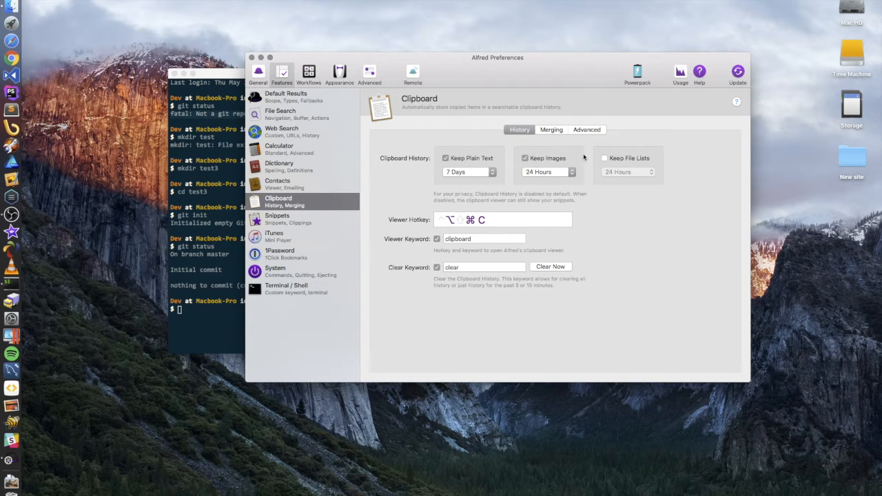
click(605, 158)
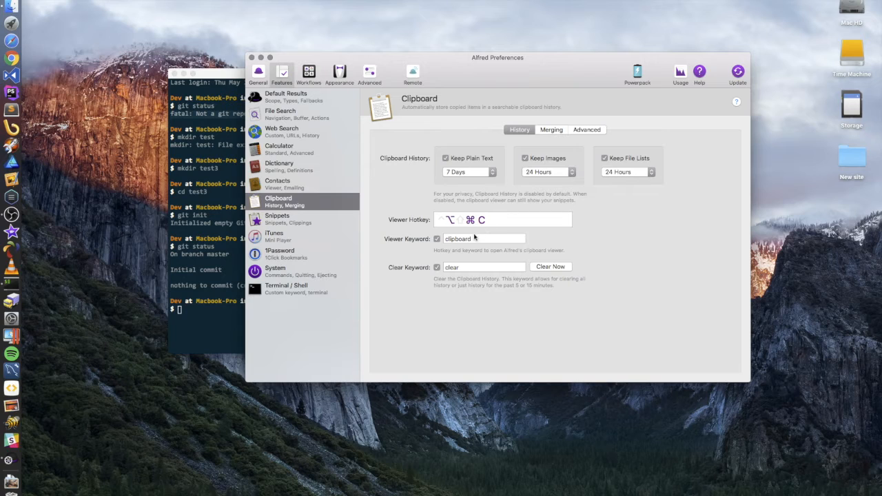
Close Preferences and select the 'fatal: Not a git repository' line in Terminal.
click(252, 57)
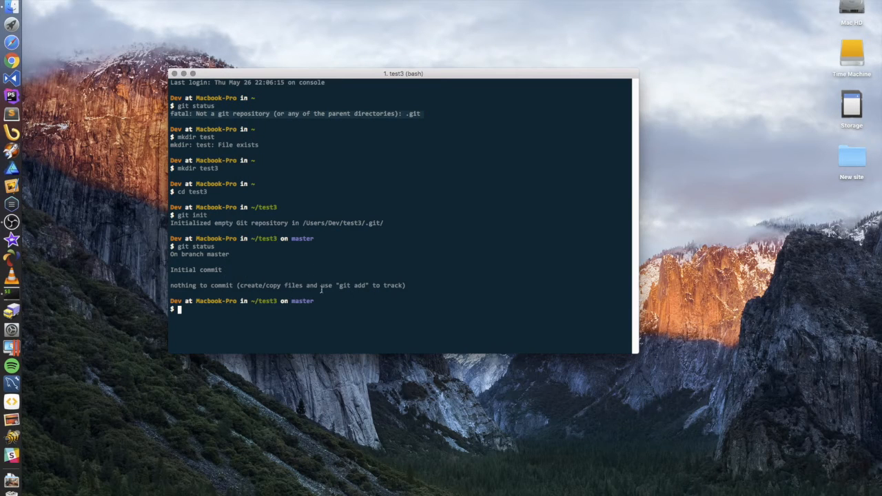
drag(405, 285, 168, 286)
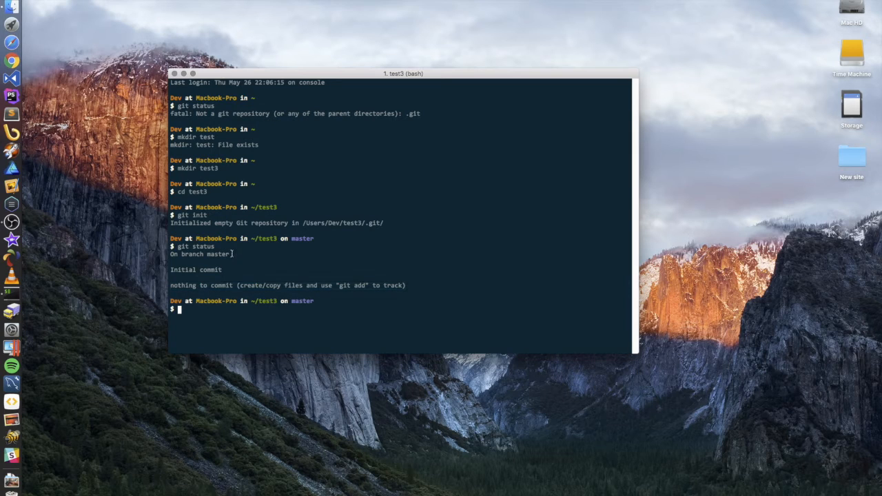
drag(230, 253, 164, 253)
drag(426, 114, 159, 119)
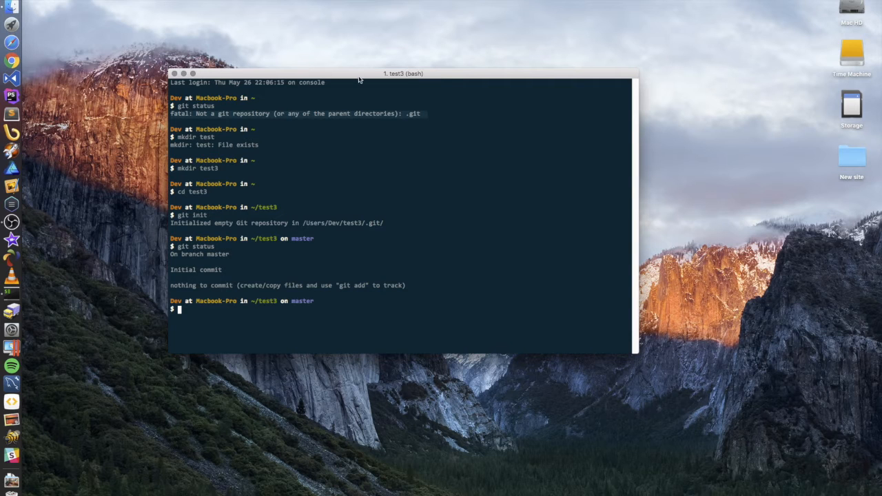
Move the Terminal window to the upper right of the desktop.
drag(358, 75, 496, 6)
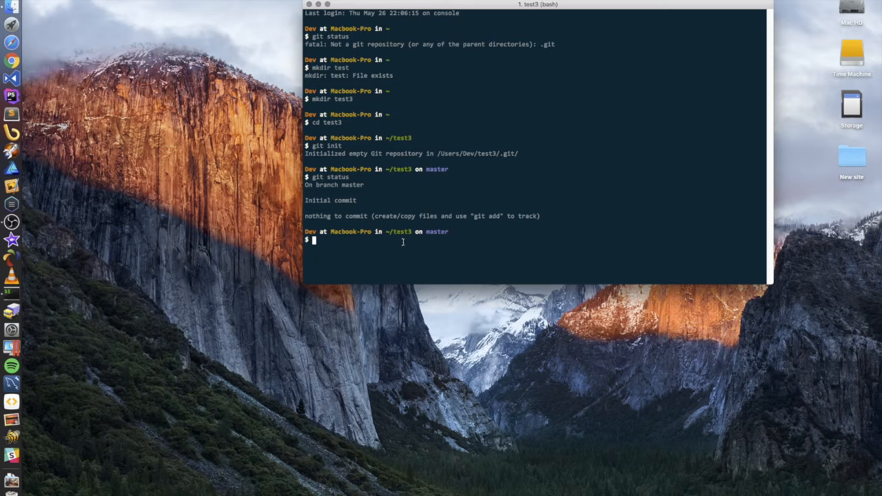
key(alt+space)
text(cli)
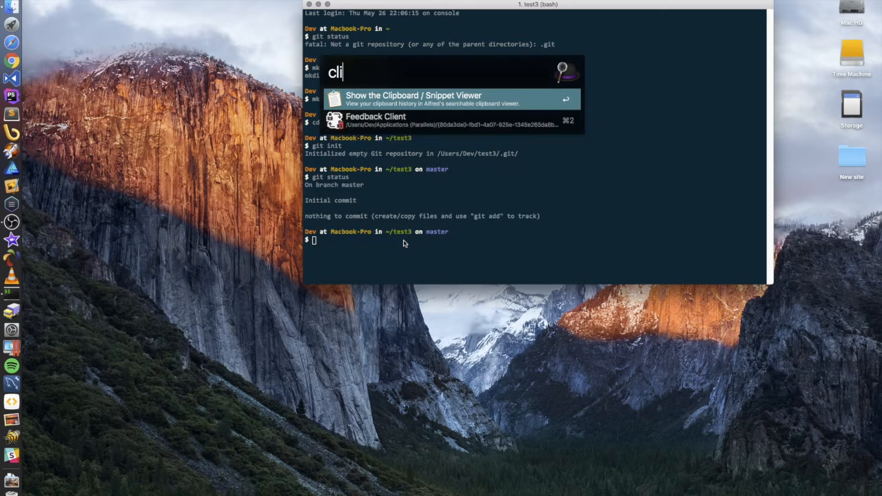
text(p)
key(Return)
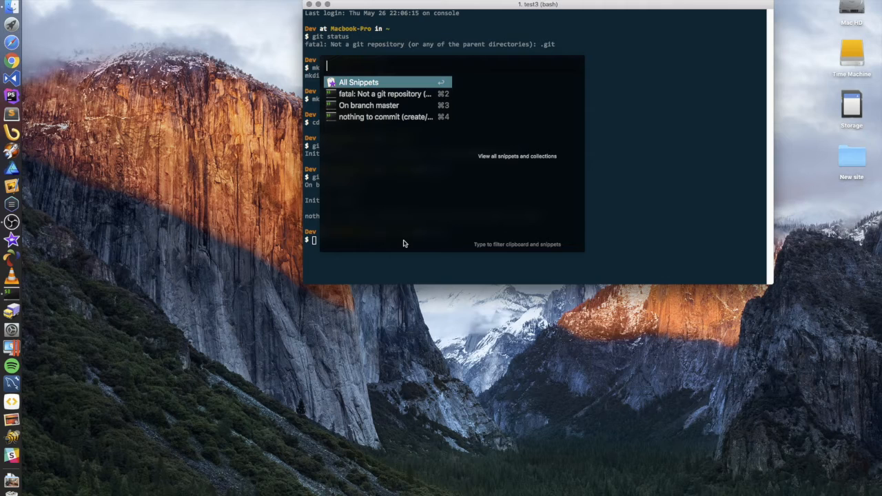
key(Down)
key(Down)
key(Up)
key(Up)
key(Down)
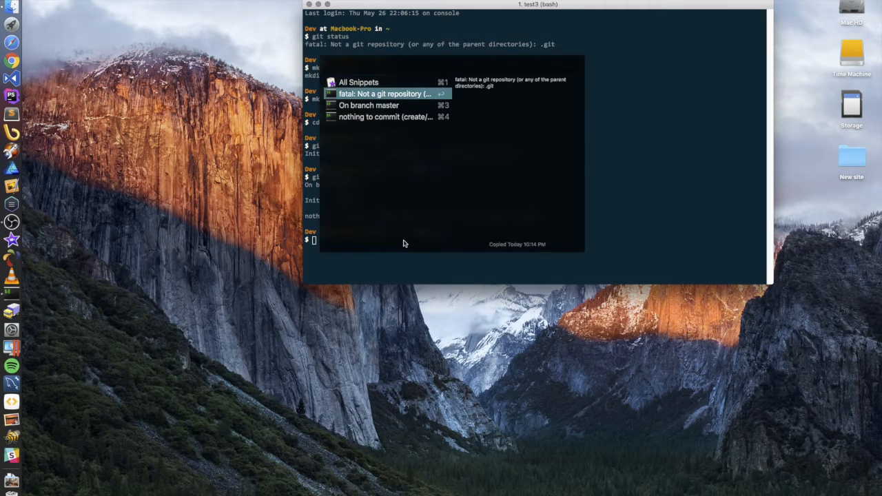
key(Down)
key(Down)
key(Up)
key(Up)
key(Up)
key(Down)
key(Down)
key(Down)
key(Up)
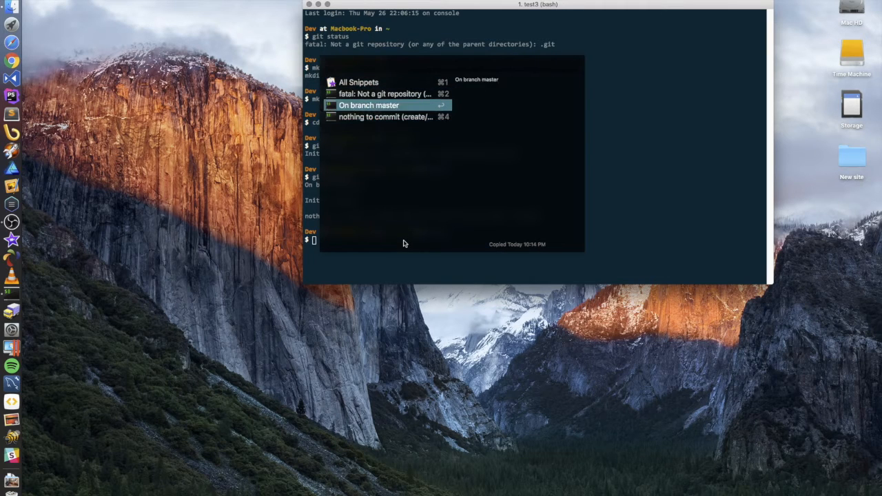
key(Up)
key(Down)
key(Down)
key(Up)
key(Up)
key(Down)
key(Down)
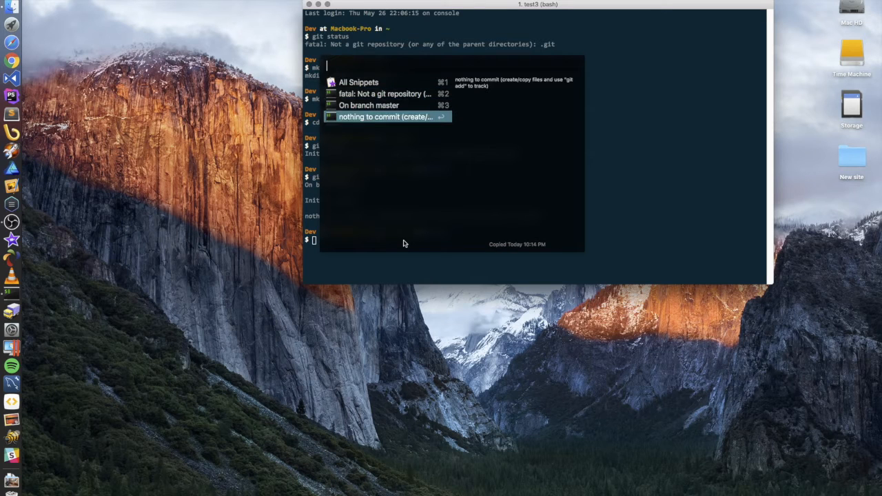
key(Down)
key(Down)
key(Down)
key(Down)
key(Down)
key(Down)
key(Down)
key(Down)
key(Down)
key(Down)
key(Down)
key(Down)
key(Down)
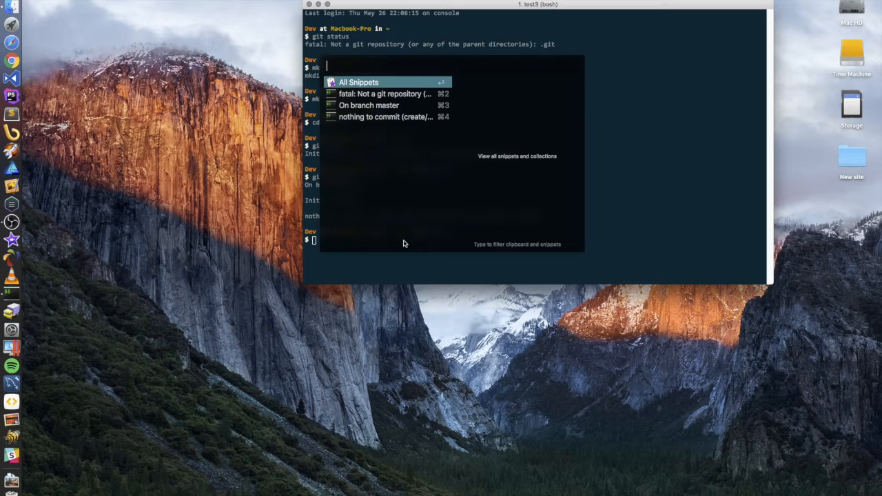
key(Down)
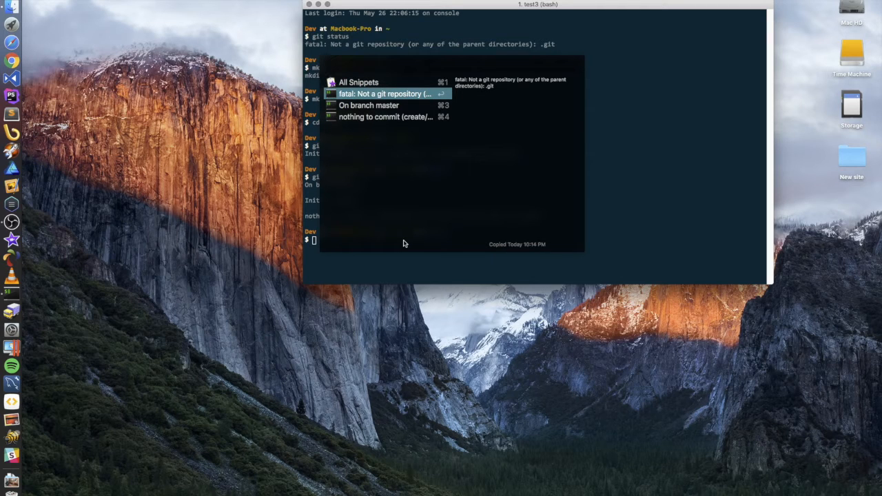
key(Down)
key(Down)
key(Down)
key(Down)
key(Down)
key(Down)
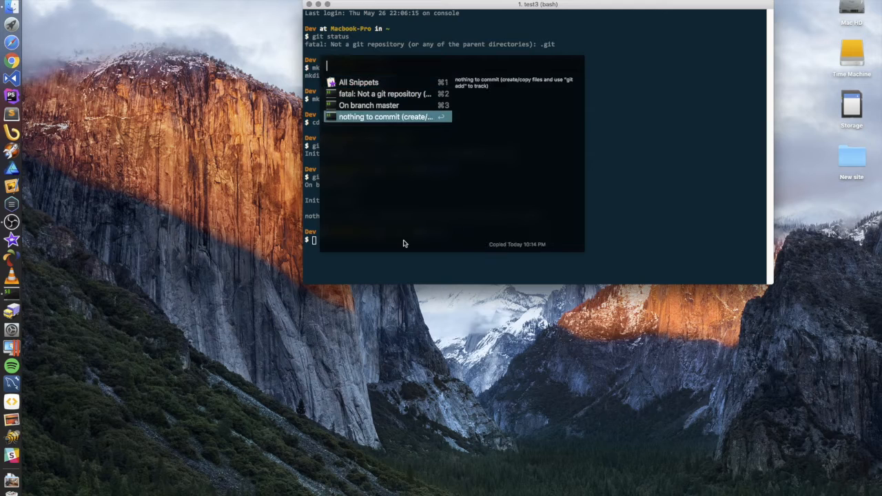
key(Down)
key(Down)
key(Down)
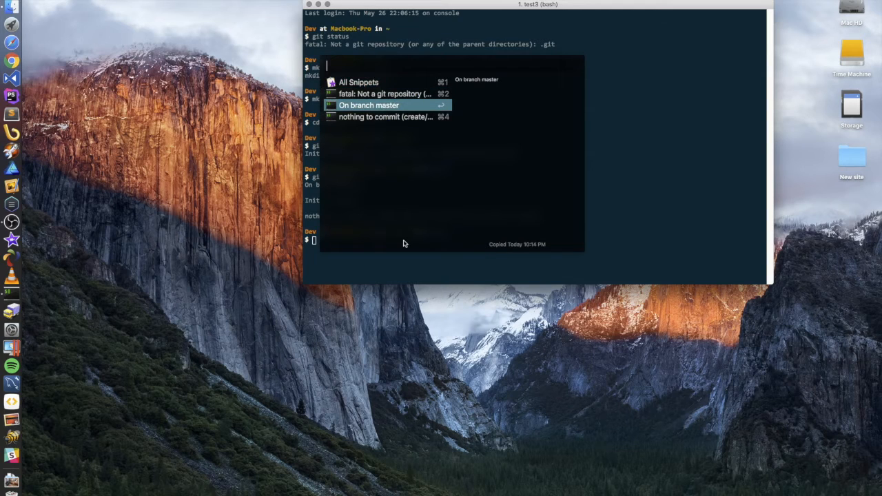
key(Escape)
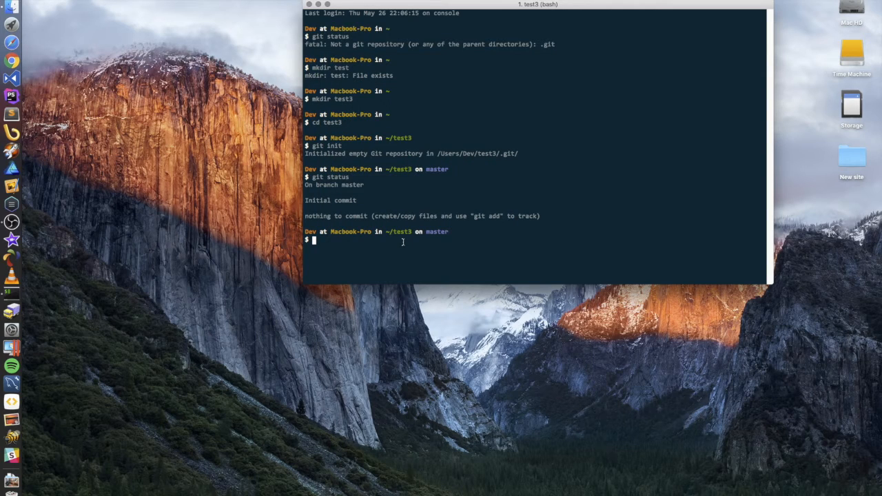
Run Alfred's Quit All Apps, then summon an empty launcher over the bare desktop.
key(alt+space)
text(quit)
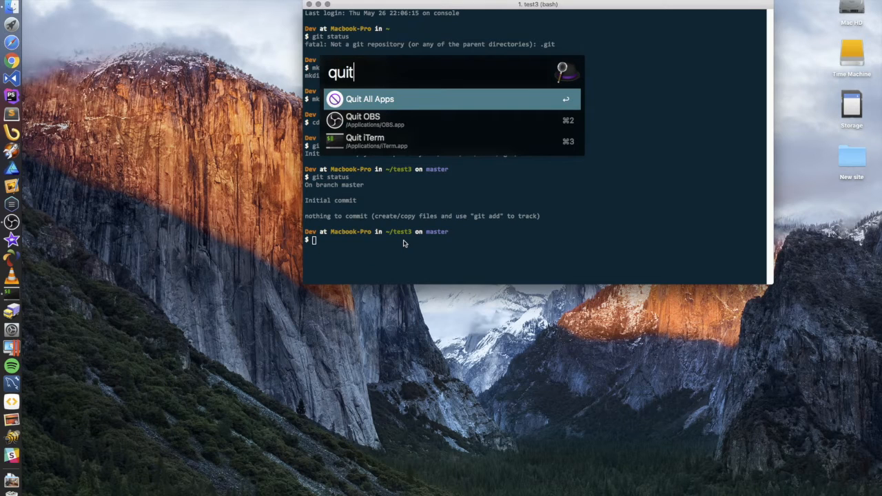
key(Return)
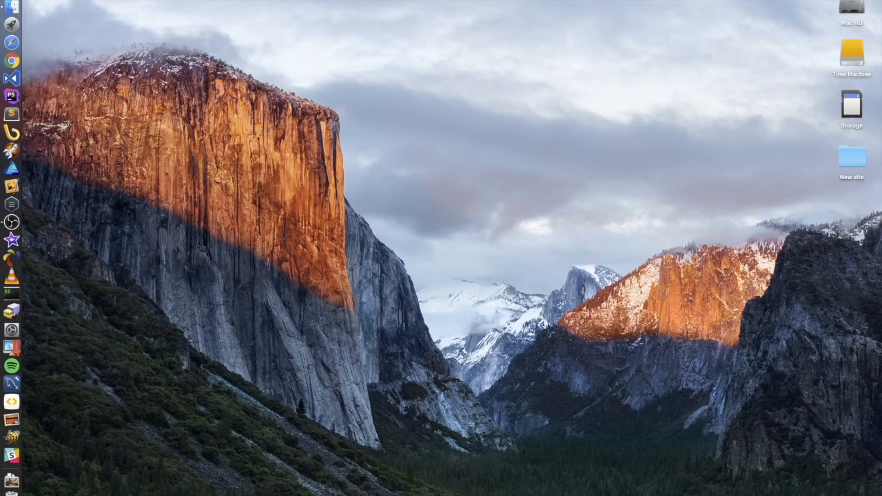
key(alt+space)
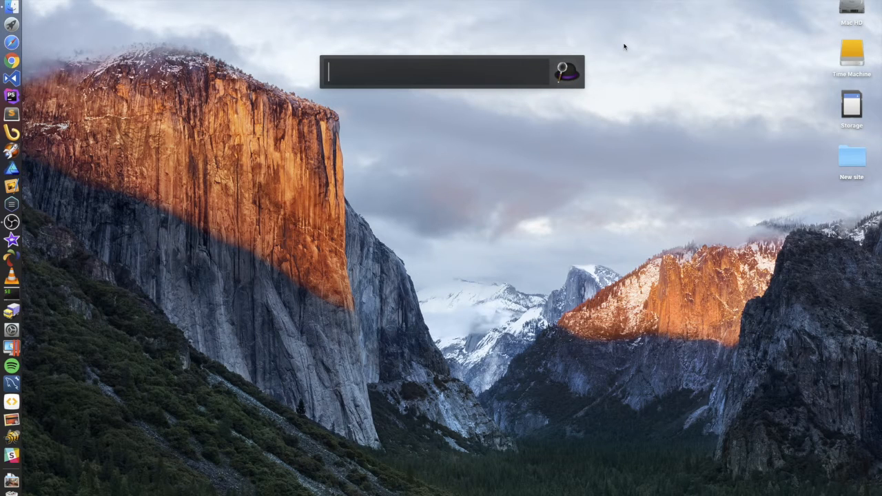
text(op)
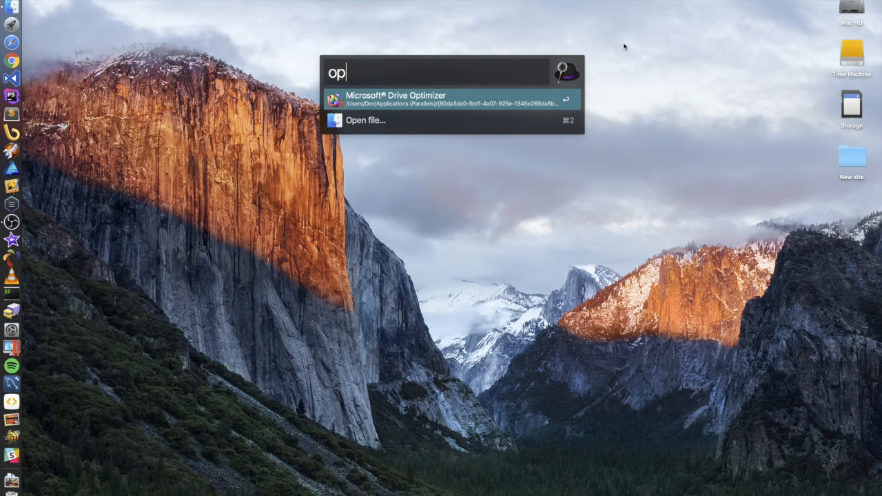
Try an 'open file' query in Alfred, then clear it and dismiss the launcher.
key(BackSpace)
key(BackSpace)
text(openfil)
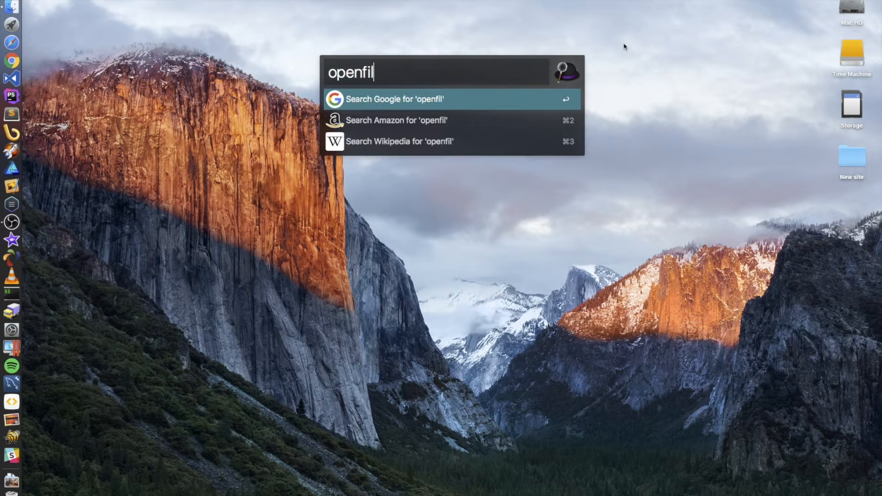
key(BackSpace)
key(BackSpace)
key(BackSpace)
text(fil)
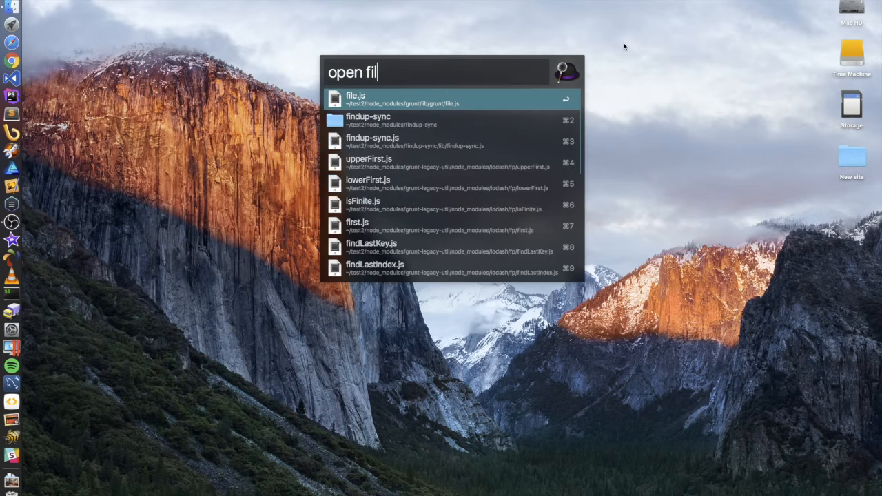
text(e)
key(BackSpace)
key(BackSpace)
key(super+a)
key(BackSpace)
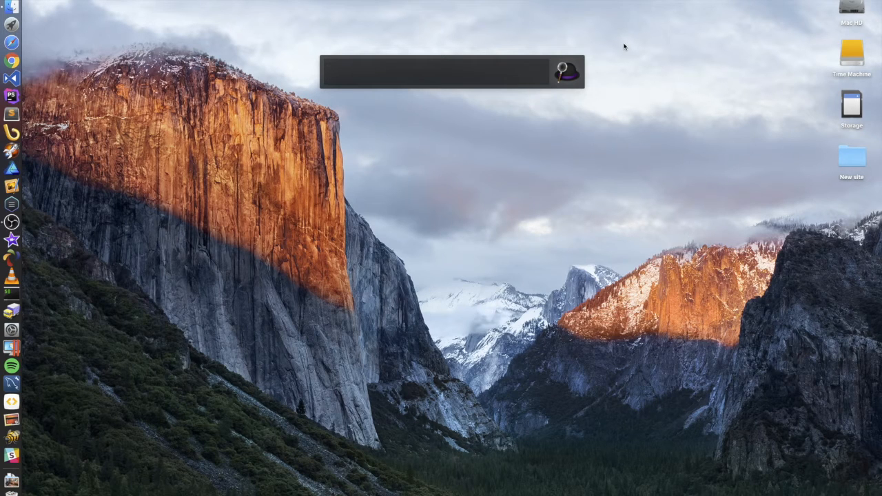
key(Escape)
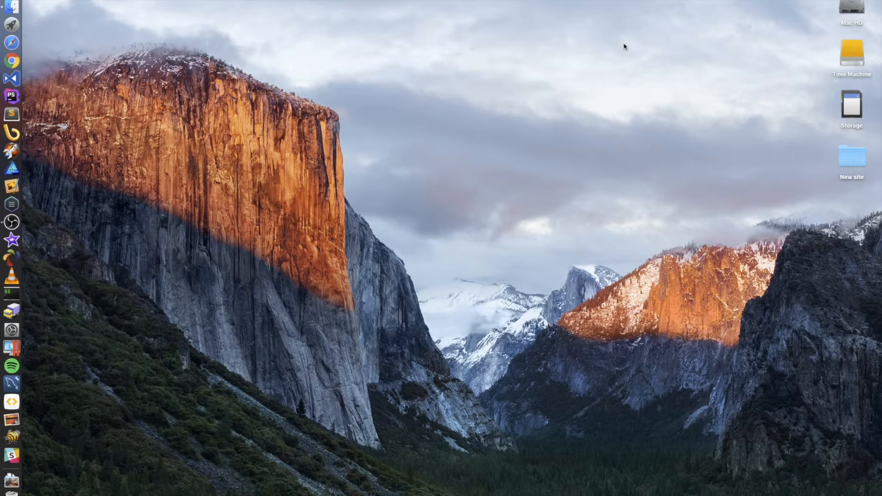
In Finder browse to the test3 folder in Dev, then start a new iTerm window.
click(11, 8)
click(242, 170)
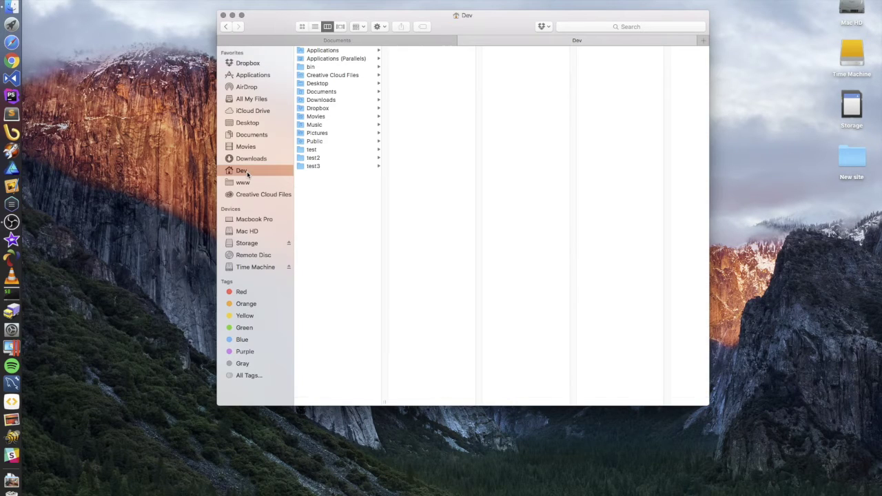
click(313, 166)
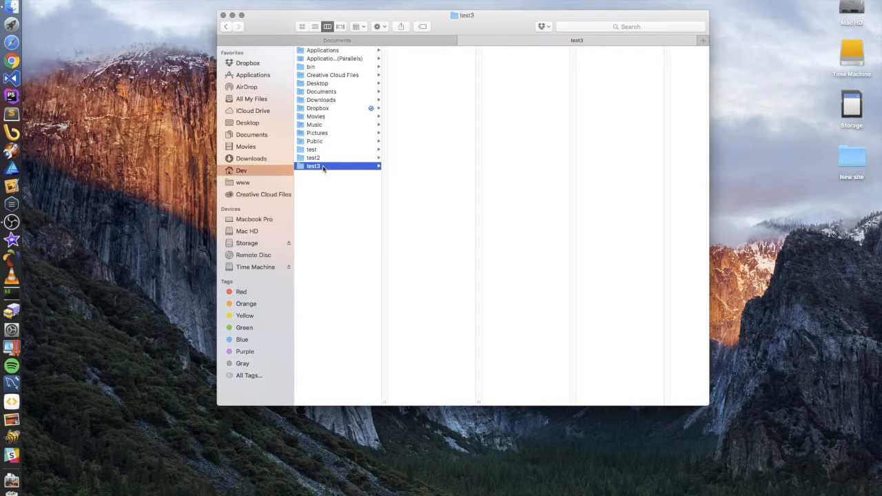
click(11, 293)
text(to)
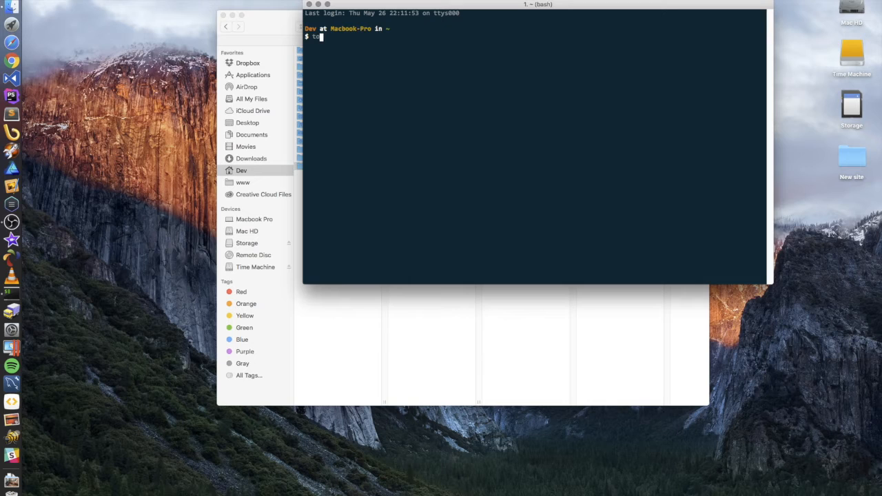
text(cd test3)
Run 'touch test.txt' inside test3, close iTerm and reposition Finder showing the new file.
key(Return)
text(touch )
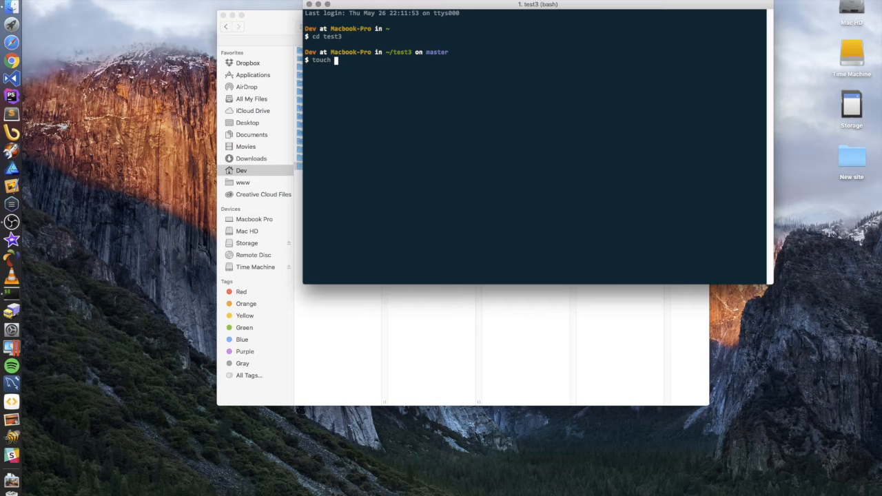
text(test.)
text(txt)
key(Return)
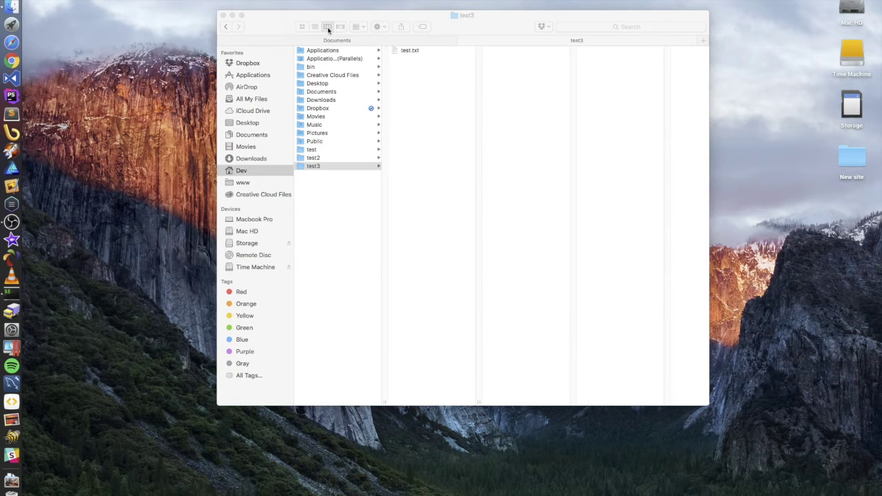
click(307, 4)
drag(478, 20, 396, 124)
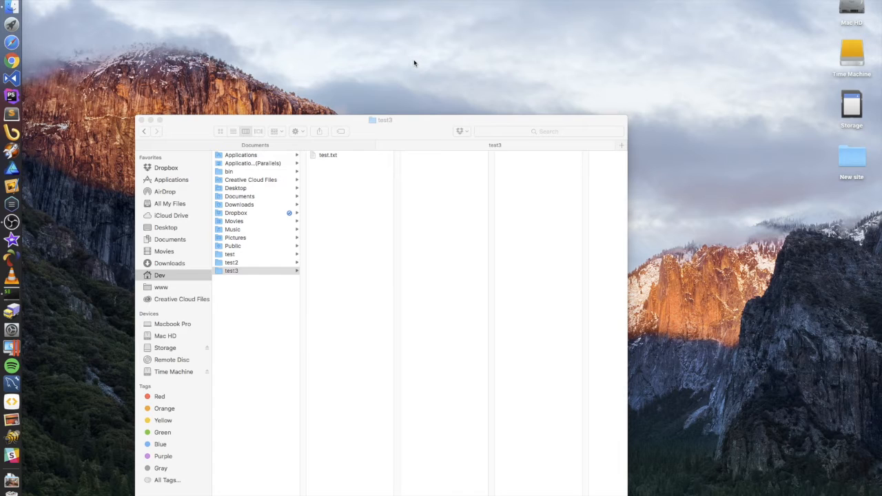
Experiment with 'open file' queries in Alfred until 'open test.txt' matches ~/test3/test.txt.
key(alt+space)
text(open file )
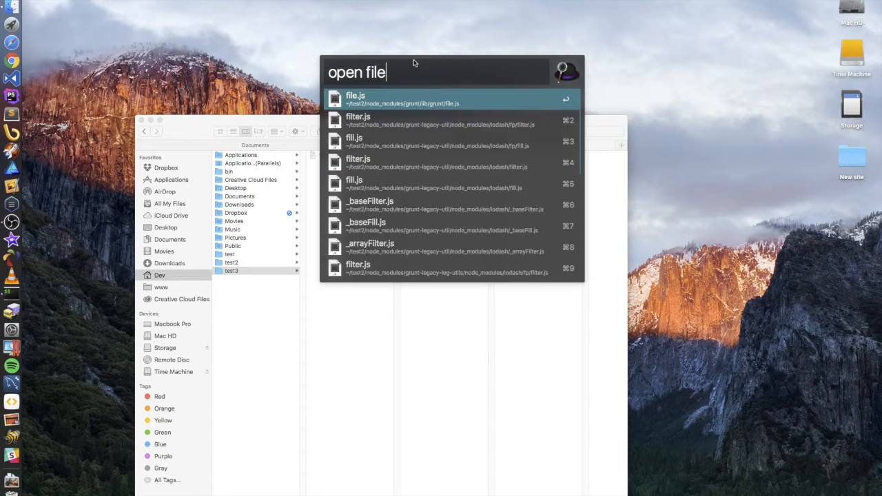
text(test.te)
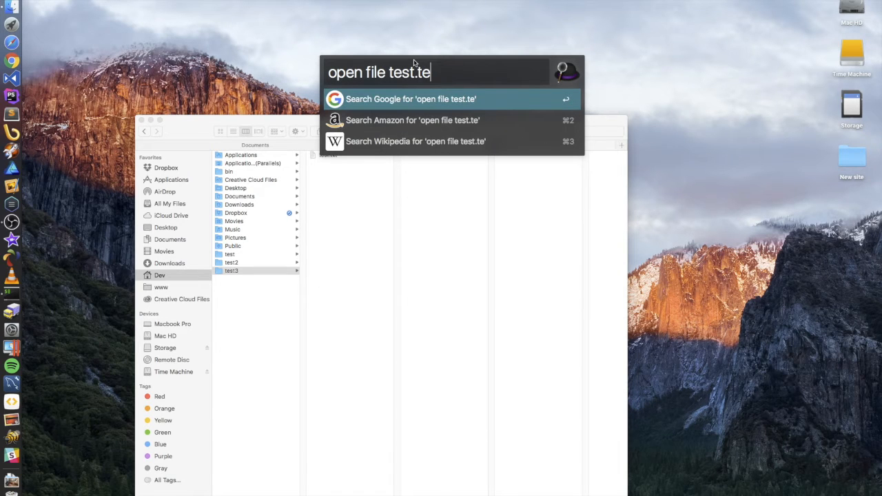
key(BackSpace)
text(xt)
key(BackSpace)
key(BackSpace)
key(BackSpace)
key(BackSpace)
key(BackSpace)
key(BackSpace)
key(BackSpace)
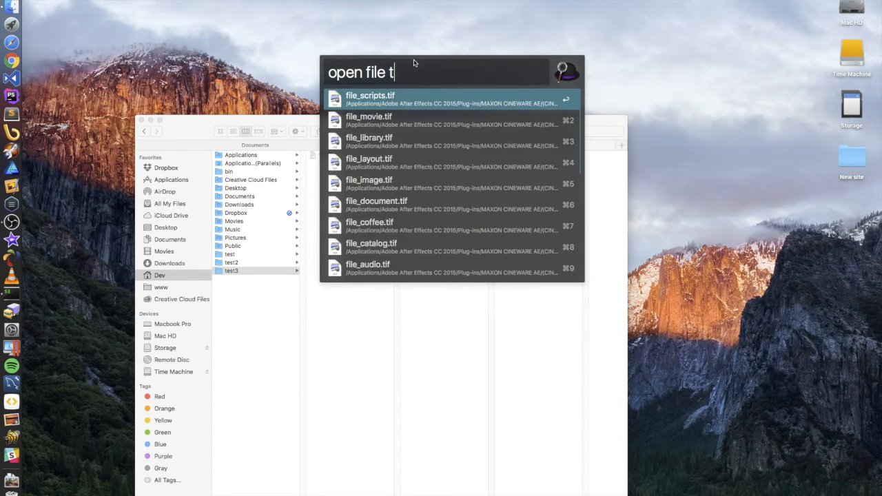
key(BackSpace)
text(~/)
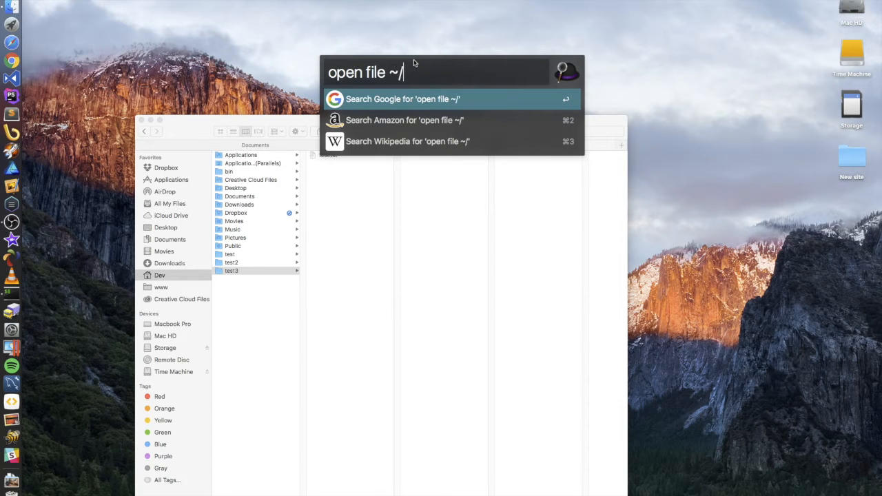
key(BackSpace)
text(\)
key(BackSpace)
key(BackSpace)
key(BackSpace)
key(BackSpace)
key(BackSpace)
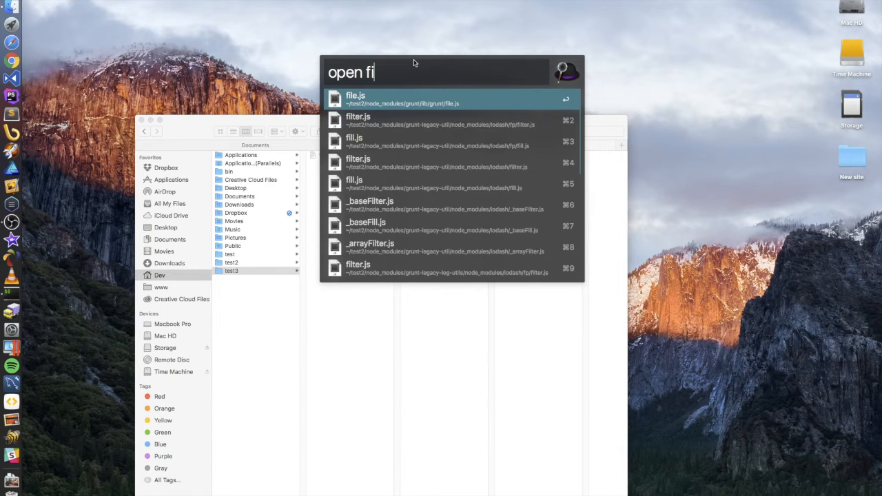
key(BackSpace)
key(BackSpace)
key(BackSpace)
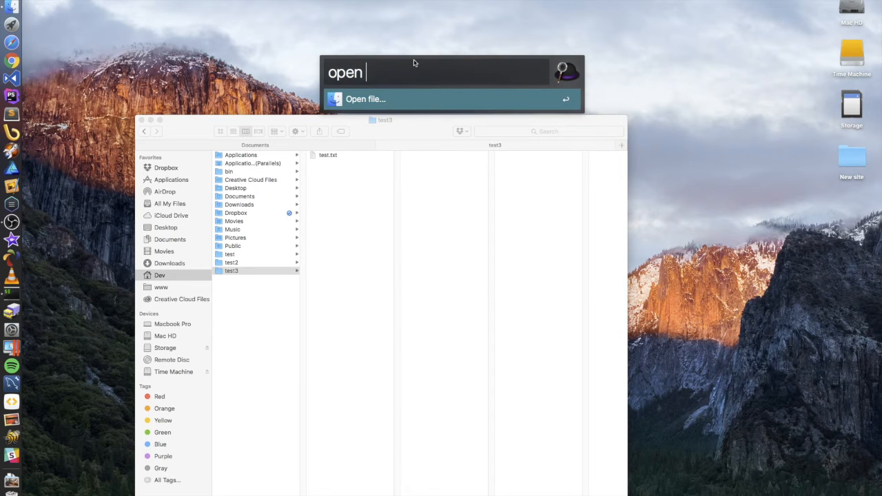
text(test.)
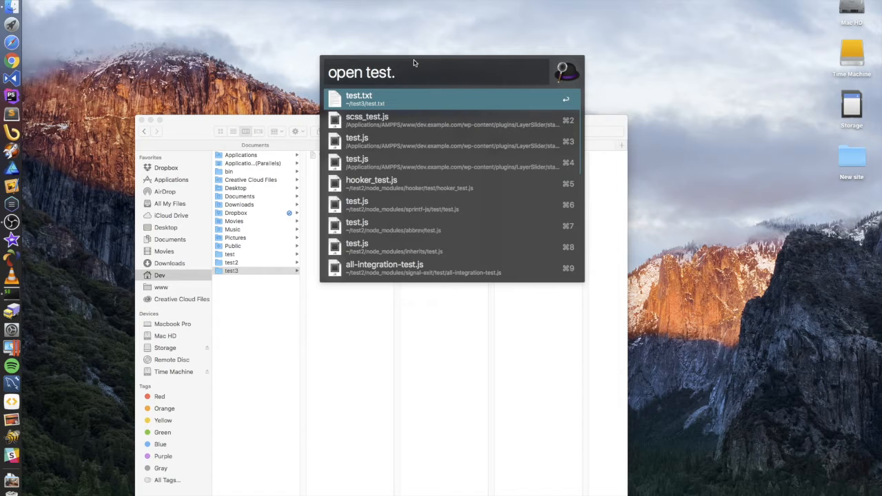
text(txt)
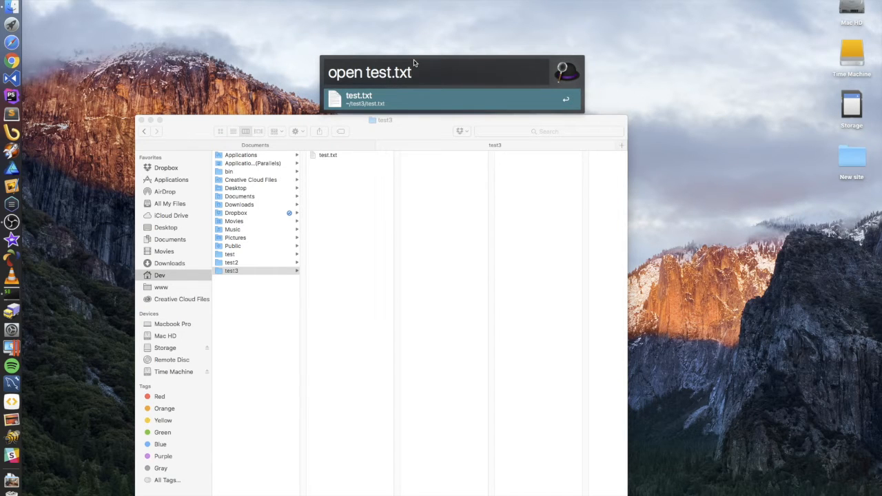
Open test.txt from Alfred, close the blank TextEdit document, and browse Public then Music in Finder.
key(Return)
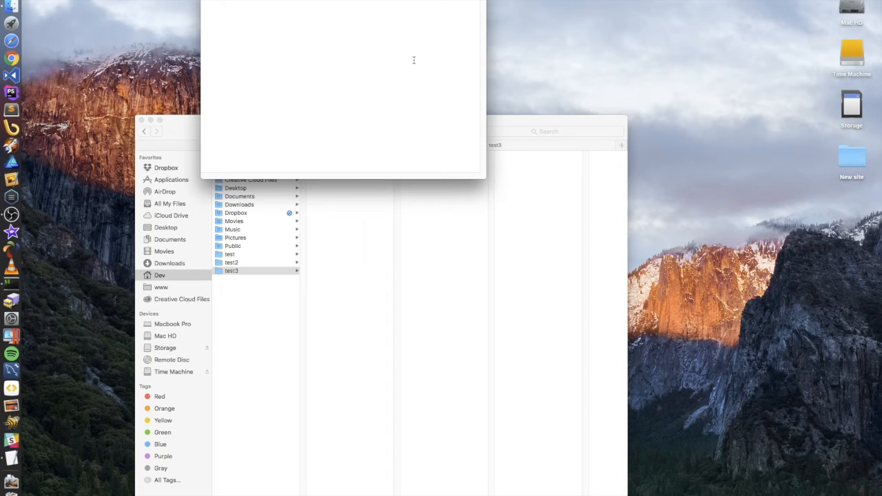
key(super+w)
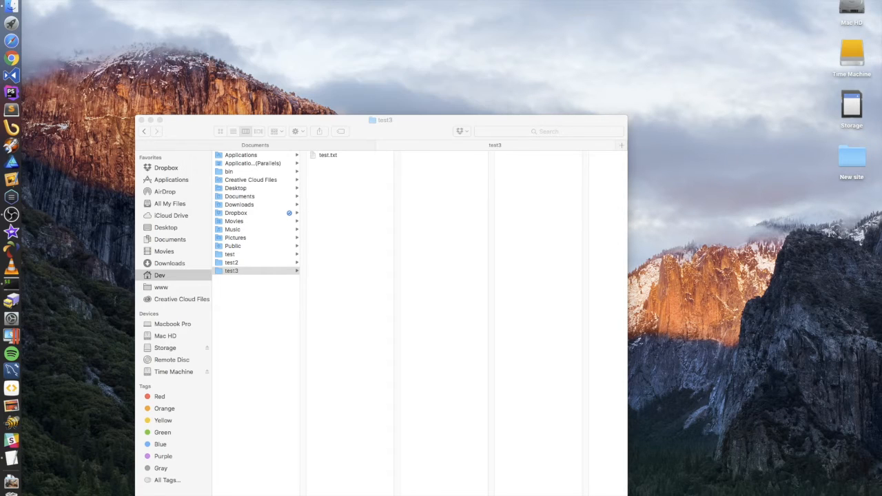
click(231, 246)
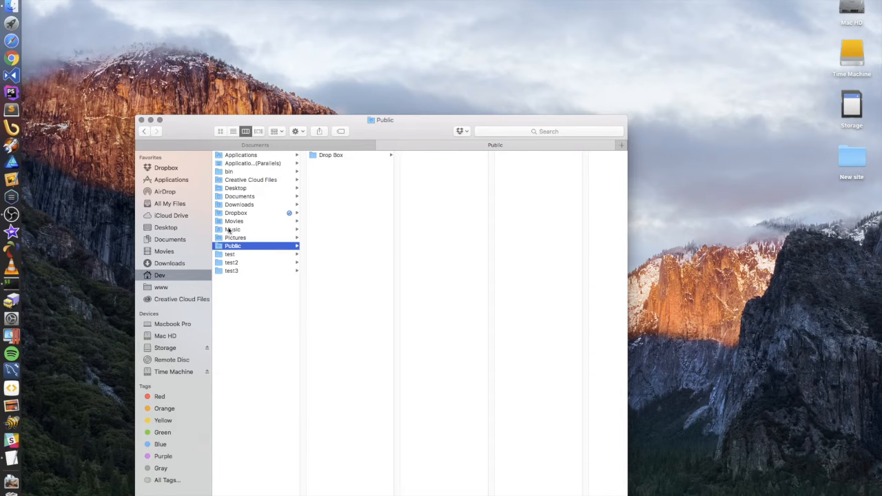
click(233, 229)
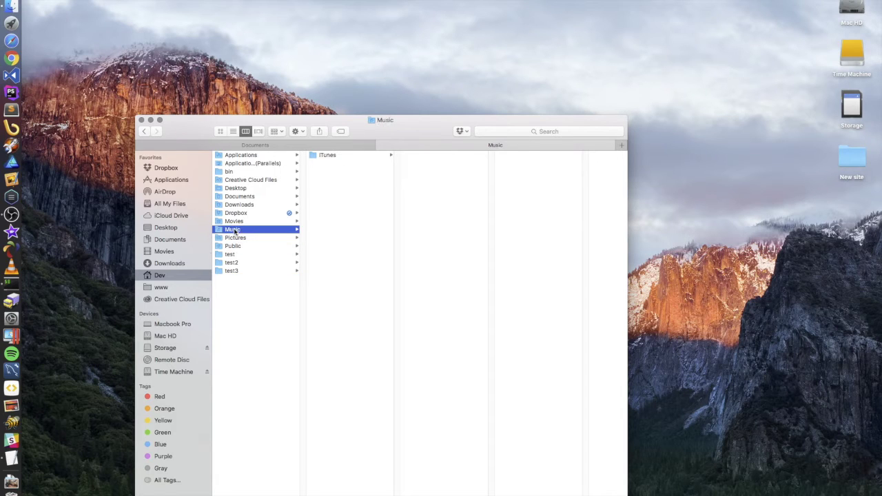
Navigate into iTunes > iTunes Media > Podcasts, widening the Finder window and columns.
click(328, 156)
click(430, 189)
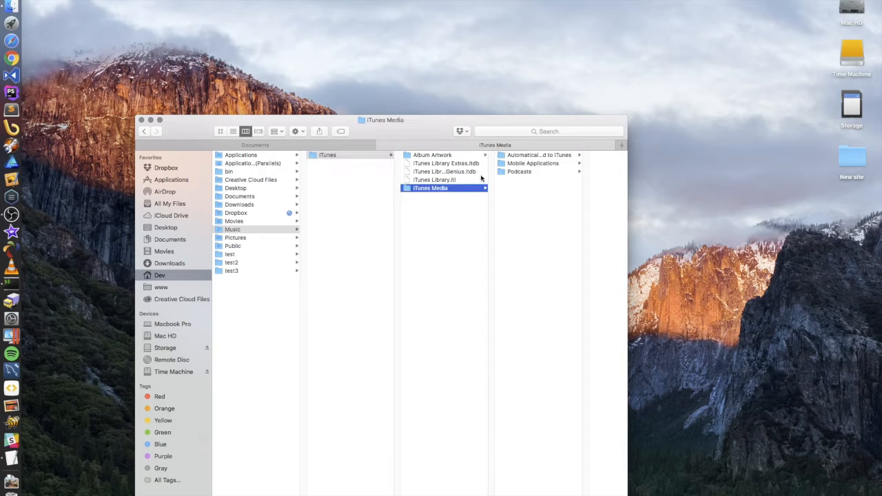
click(518, 171)
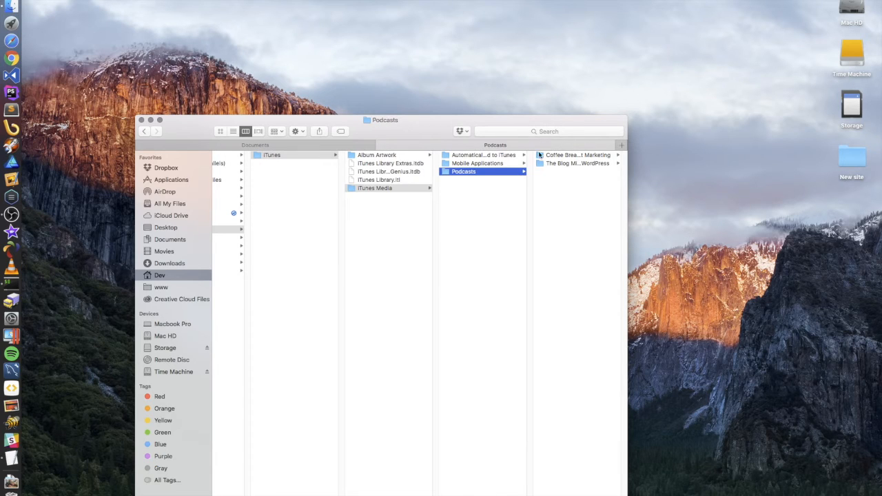
drag(554, 123, 527, 80)
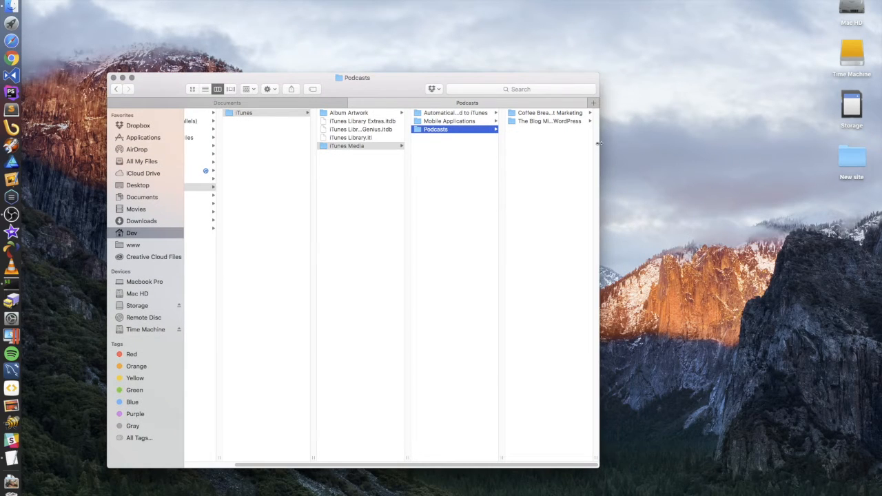
drag(598, 144, 761, 131)
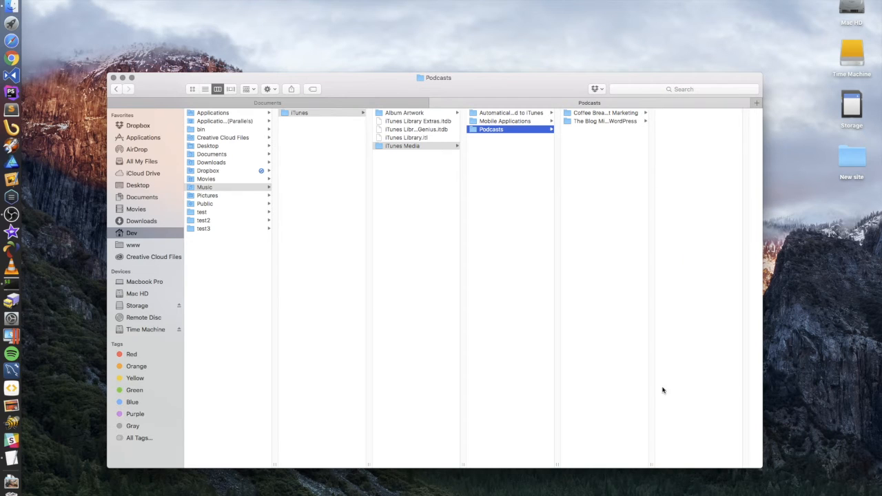
drag(652, 467, 720, 454)
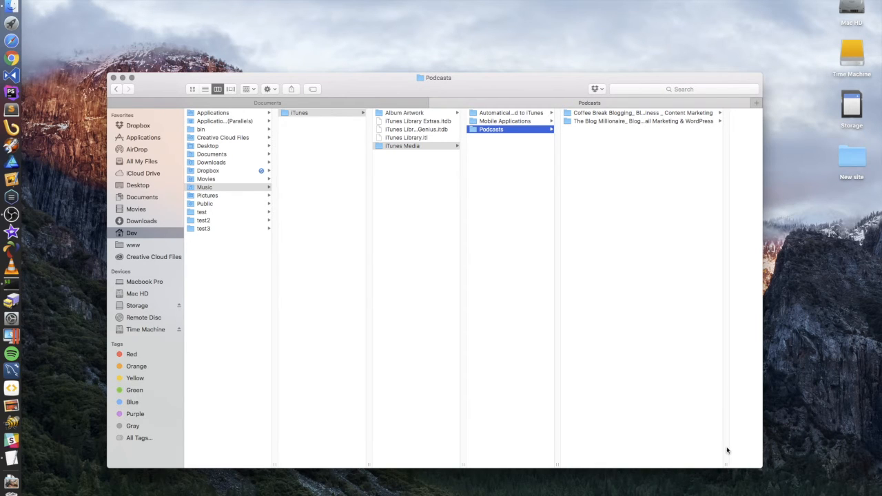
Select the Turn Posts into Visual Masterpieces mp3 in The Blog Millionaire folder and summon Alfred.
click(637, 122)
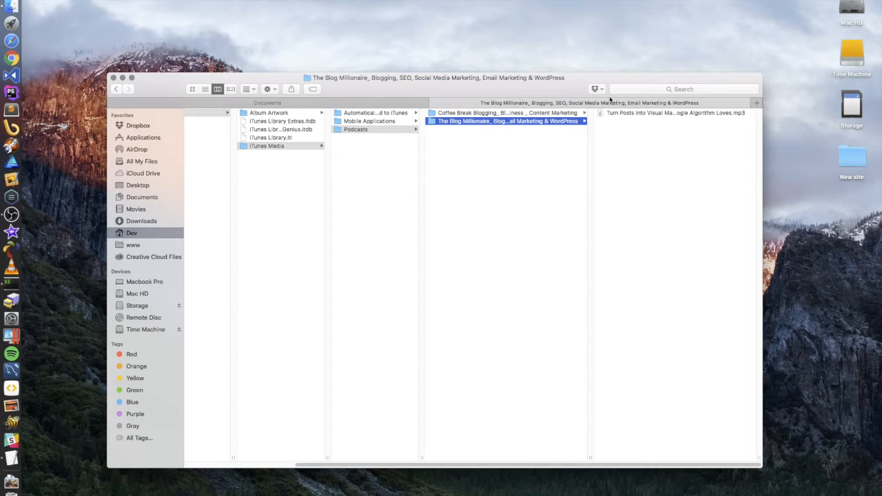
click(622, 114)
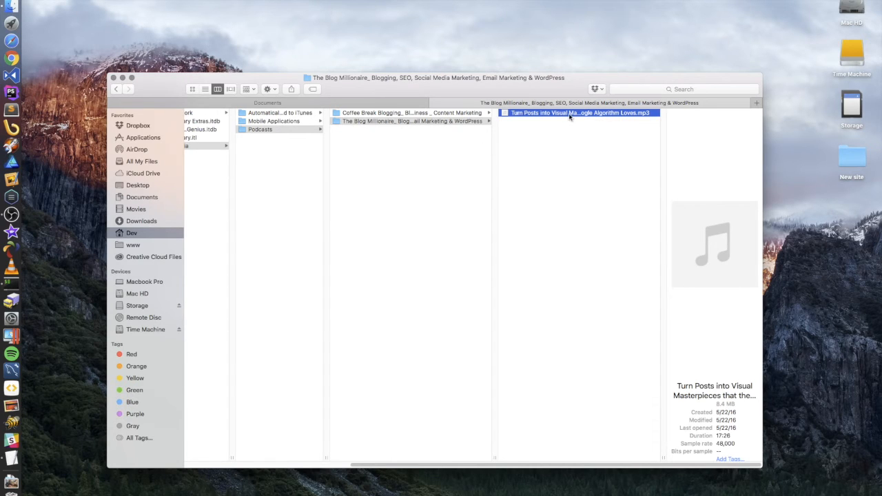
drag(503, 89, 506, 93)
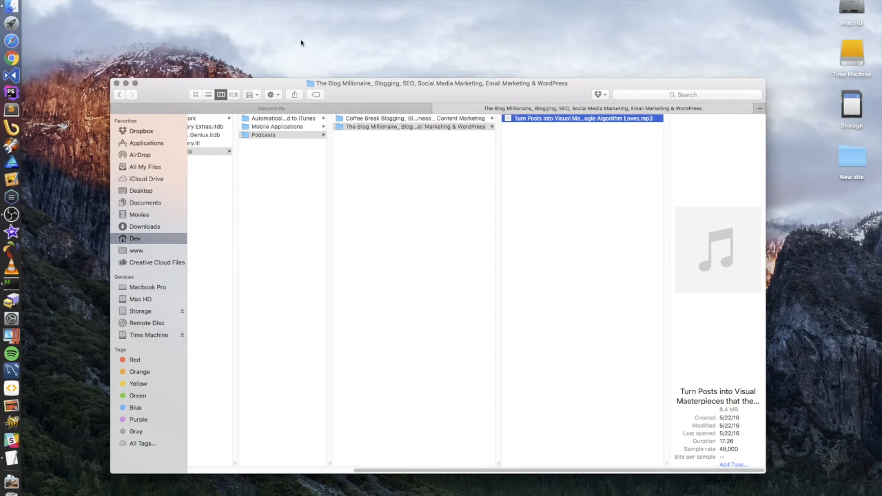
key(alt+space)
text(open)
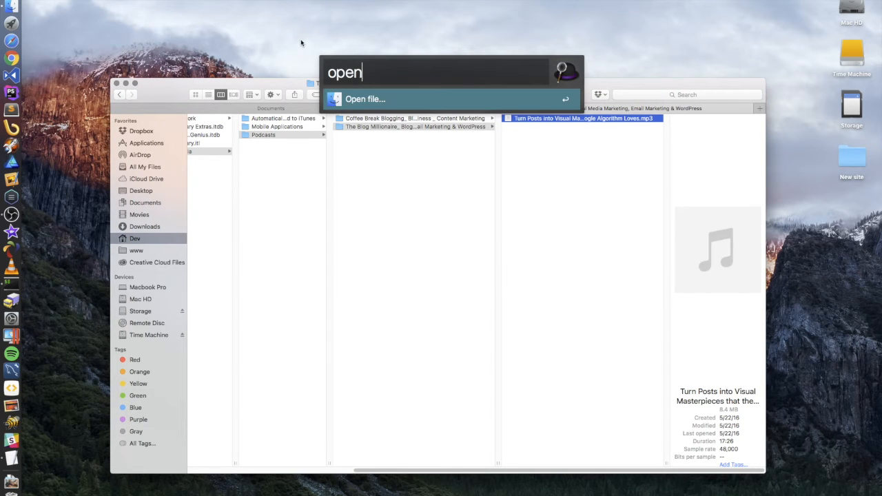
text( turn p)
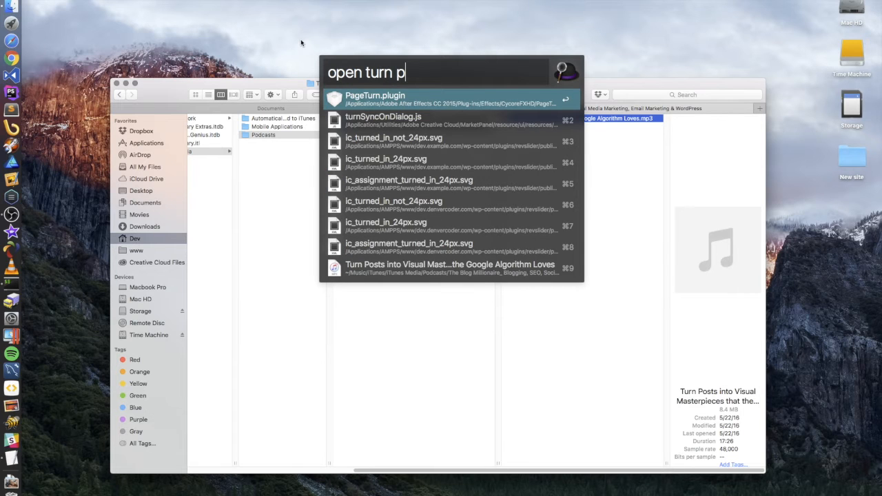
text(osts)
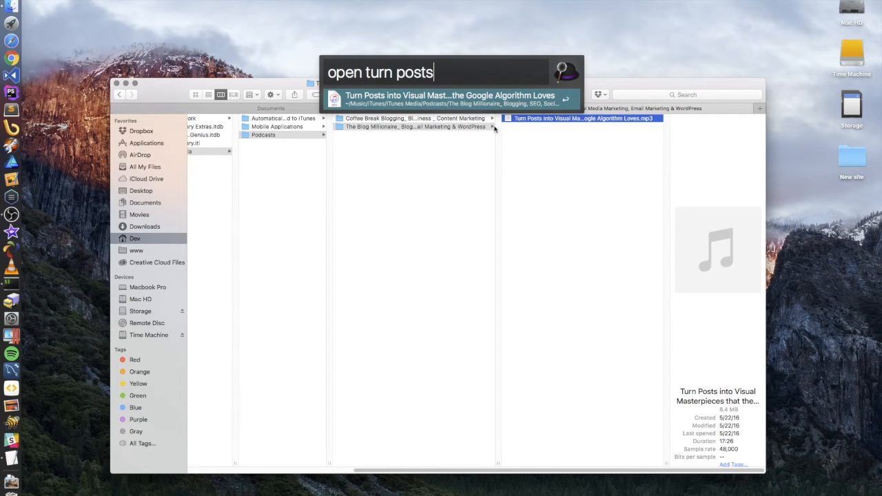
Dismiss the 'open turn posts' query and close the Finder window to show the desktop.
key(Escape)
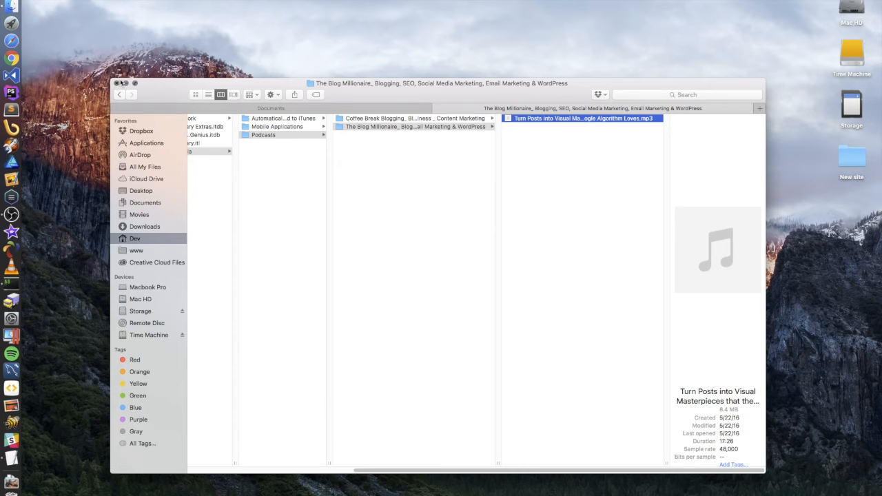
click(118, 83)
Open Alfred Preferences from the menu bar and view the Workflows + menu of new-workflow choices.
click(732, 1)
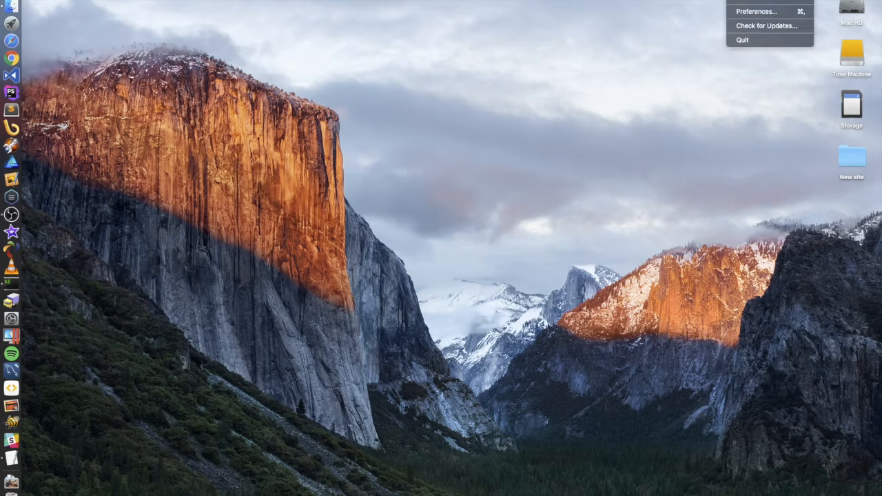
click(755, 11)
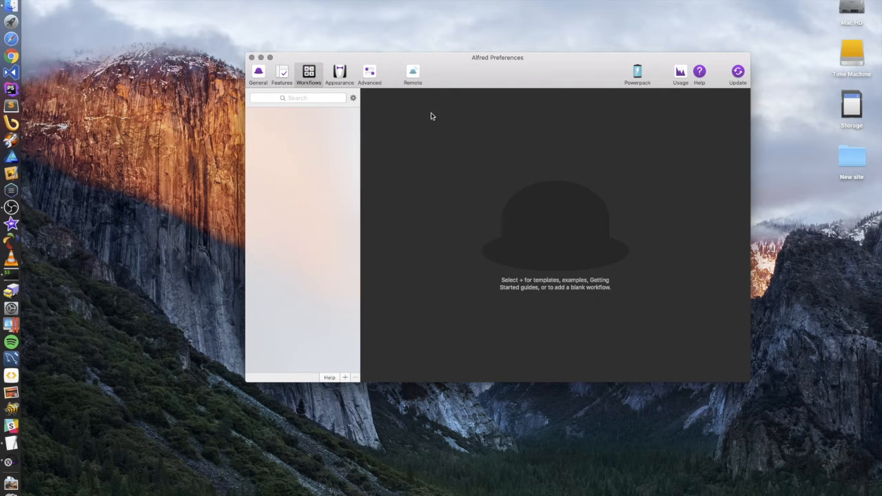
click(343, 378)
mouse_move(301, 344)
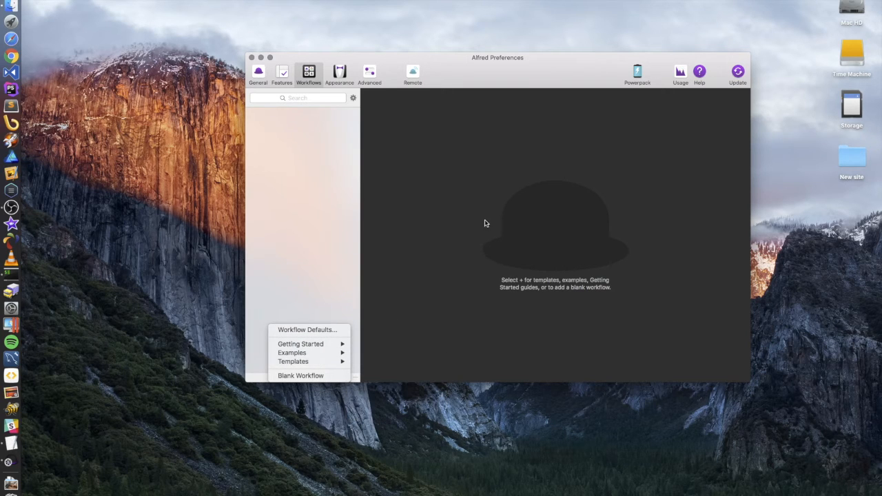
click(446, 210)
In Appearance, preview each built-in theme from Alfred light through Frosty Teal and Notepad.
click(339, 72)
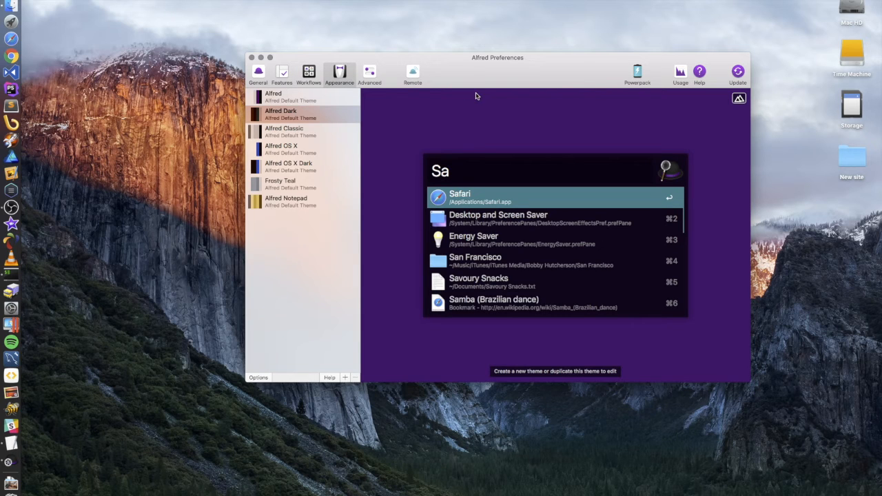
click(292, 131)
click(290, 97)
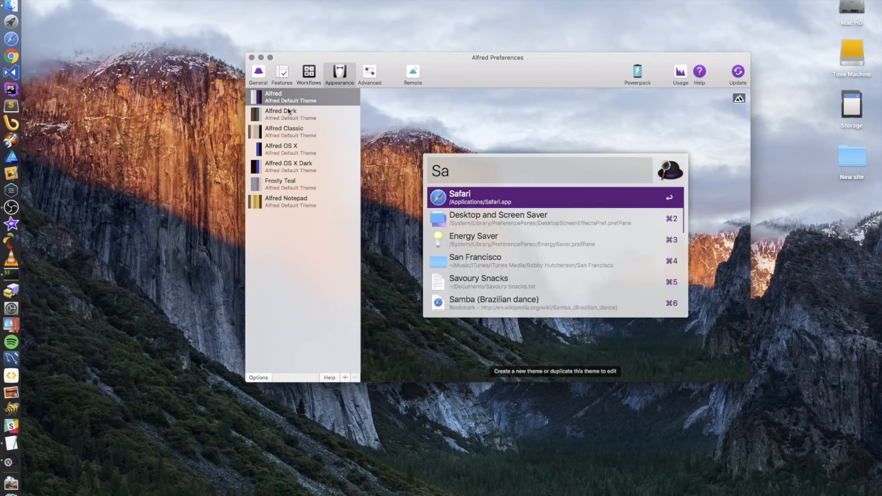
click(289, 113)
click(290, 129)
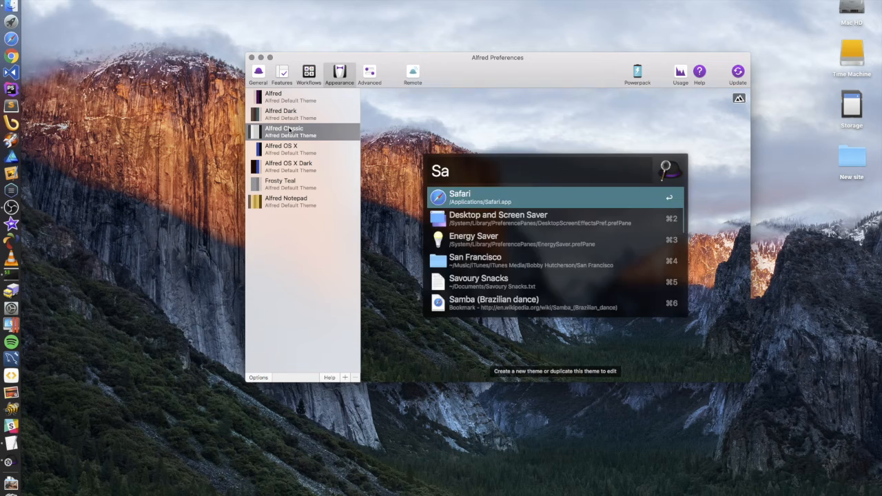
click(289, 148)
click(293, 165)
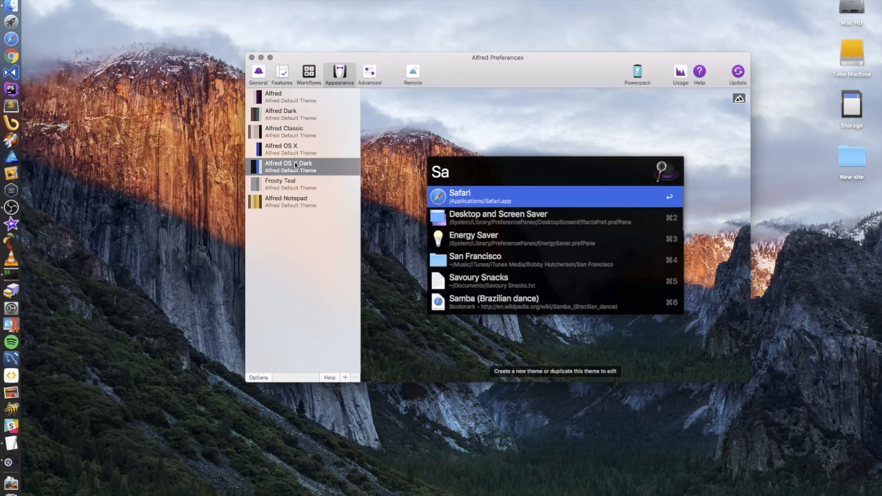
click(301, 184)
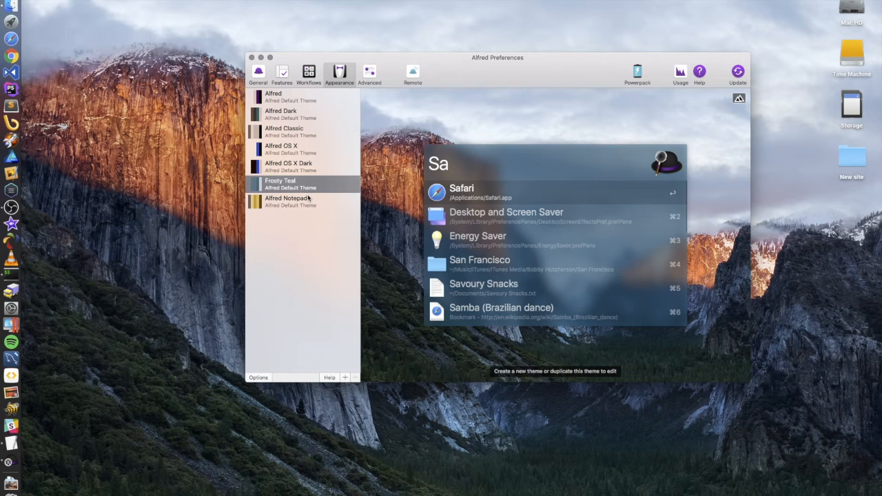
click(308, 200)
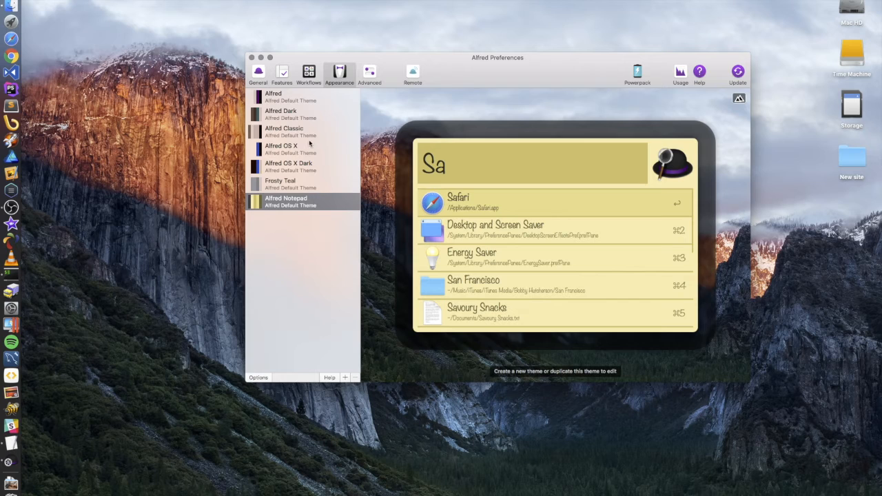
Settle on the Alfred OS X Dark theme and bring up the Advanced settings.
click(308, 132)
click(307, 118)
click(301, 165)
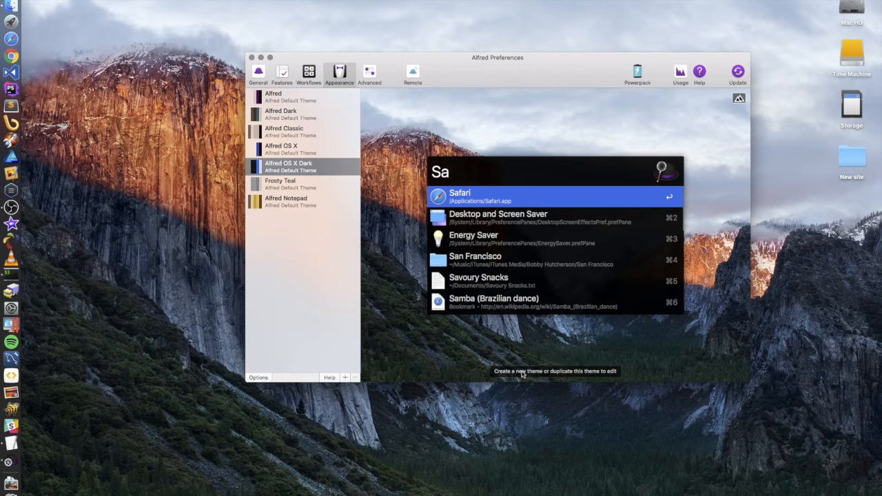
click(370, 72)
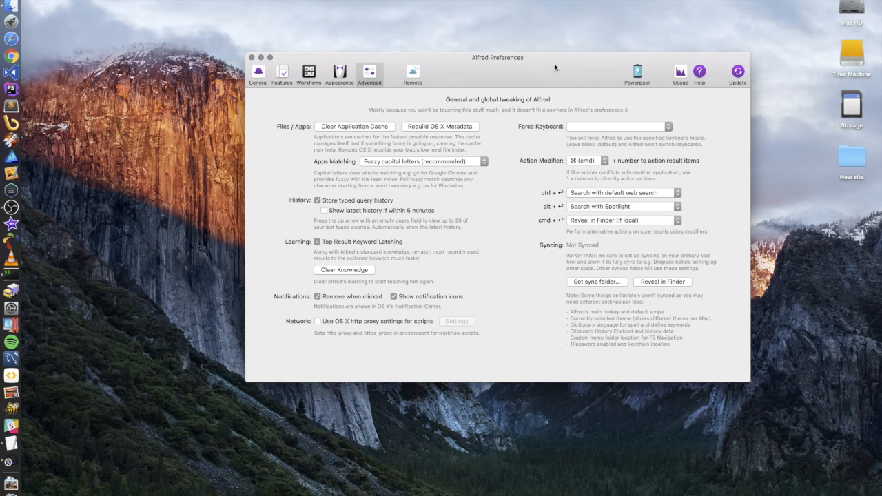
drag(555, 67, 502, 57)
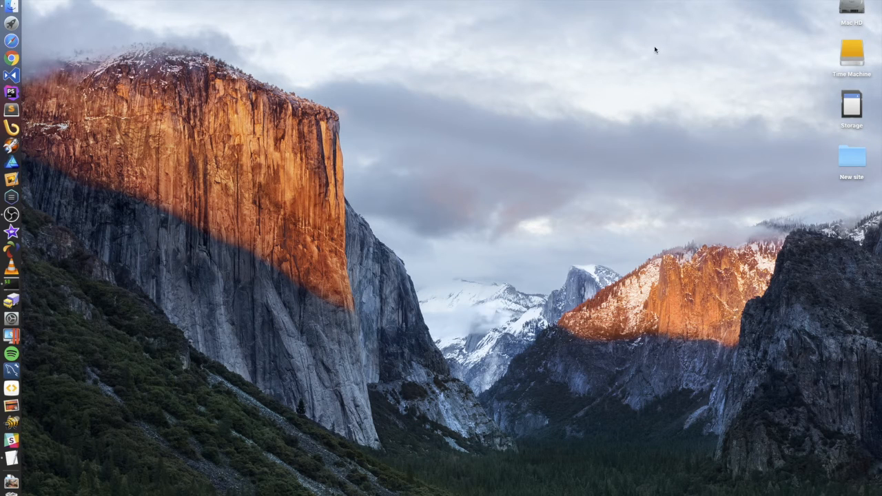
Reopen Alfred Preferences from the menu-bar icon and show the Remote settings.
click(769, 2)
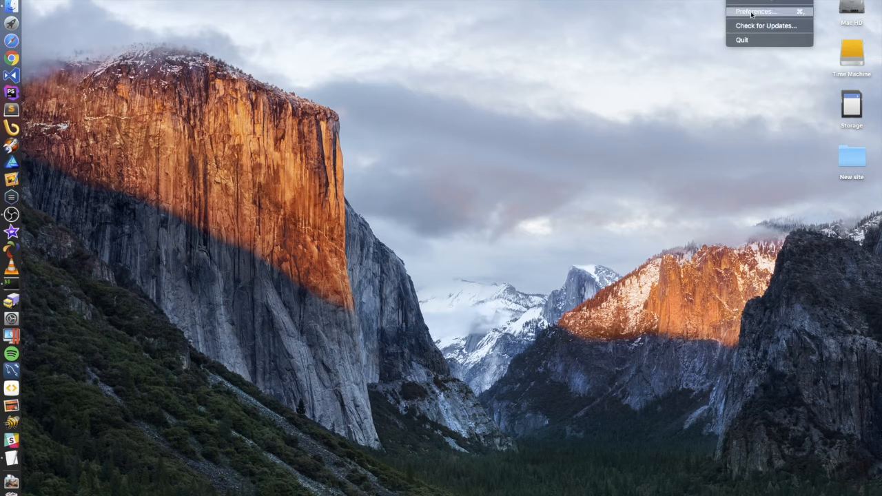
click(752, 12)
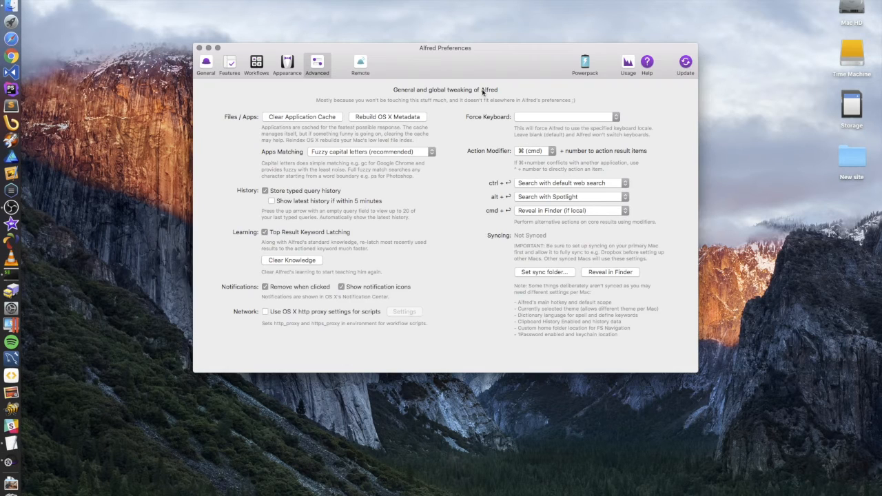
click(360, 63)
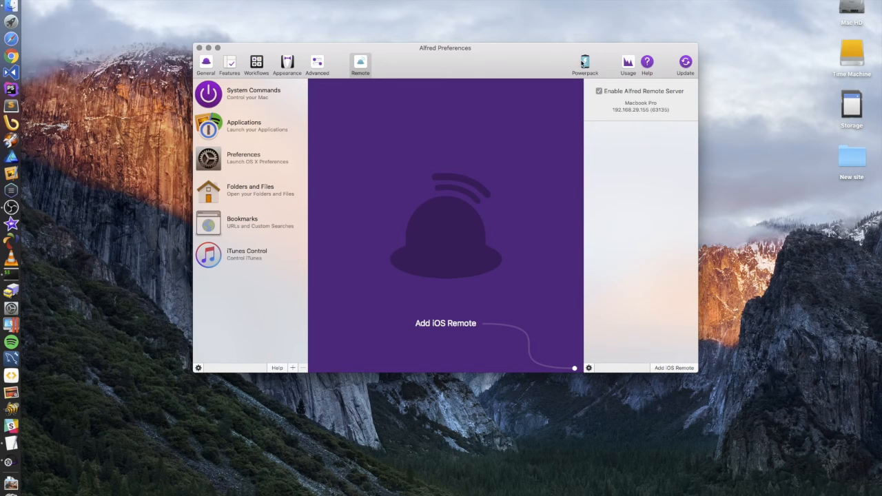
View the Usage tab's 28-day graph of 12 uses, then close Alfred Preferences.
click(627, 64)
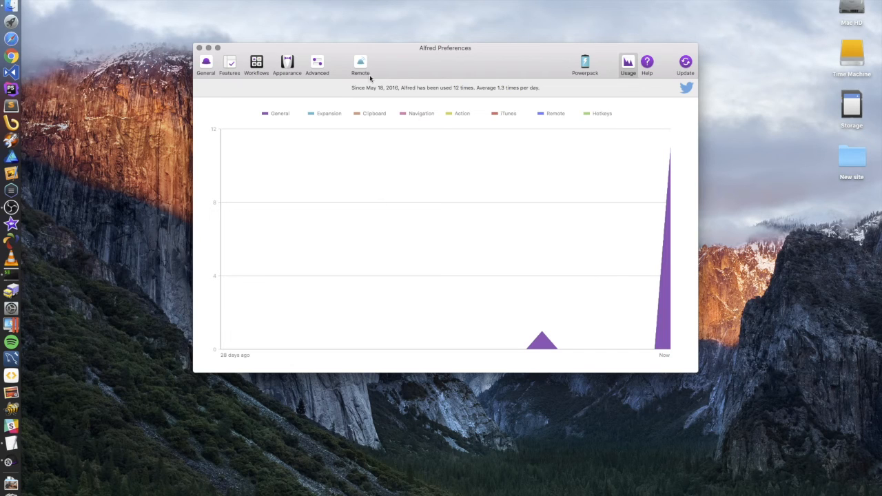
click(200, 47)
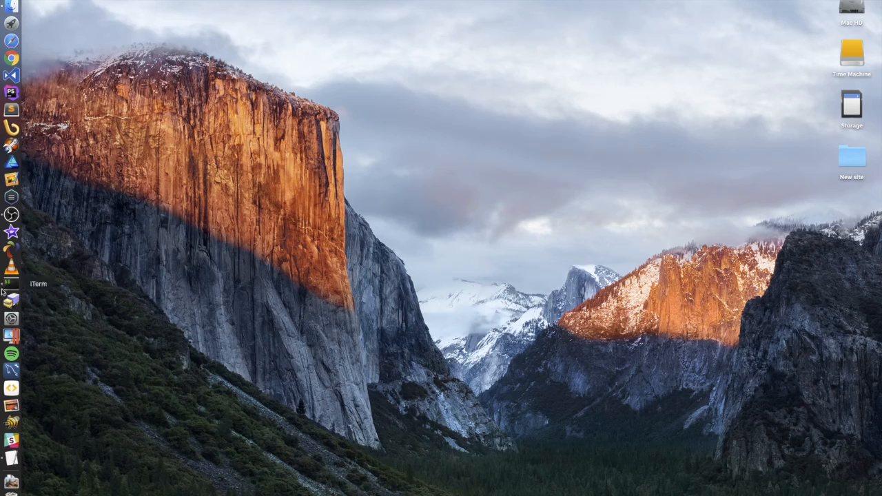
Browse both Launchpad app pages from the Dock, then dismiss Launchpad with Escape.
click(11, 23)
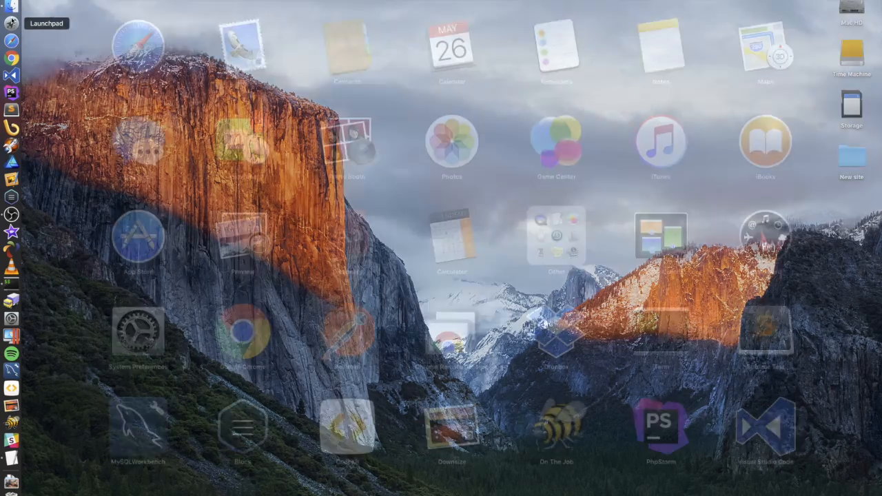
scroll(374, 171, down, 3)
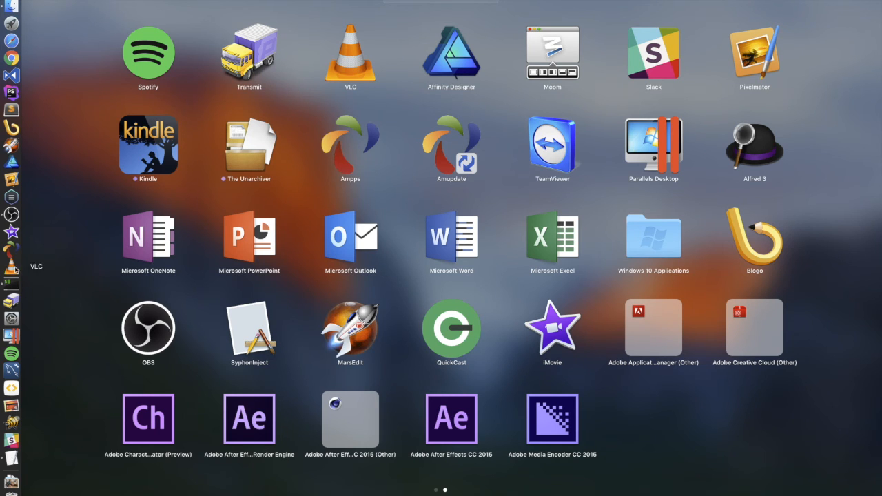
scroll(276, 220, left, 5)
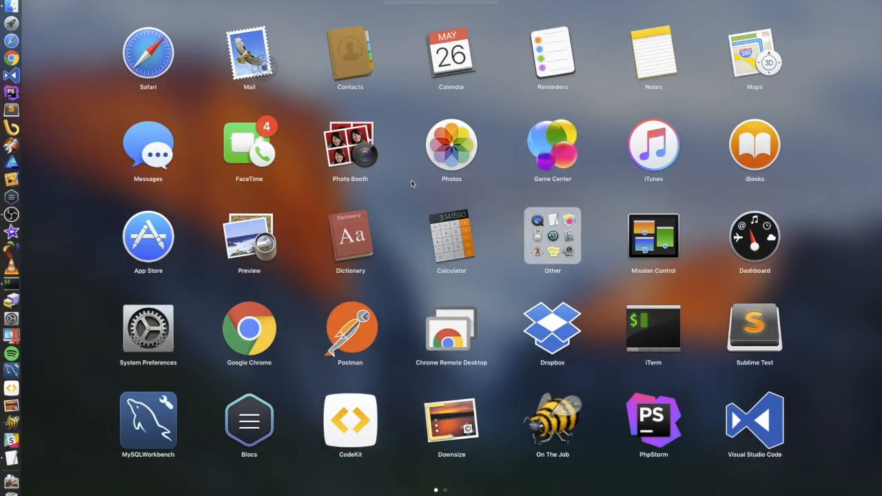
key(Escape)
Launch VLC from Alfred's 'VL' query, decline the album art lookup, and return to Finder.
key(alt+space)
text(V)
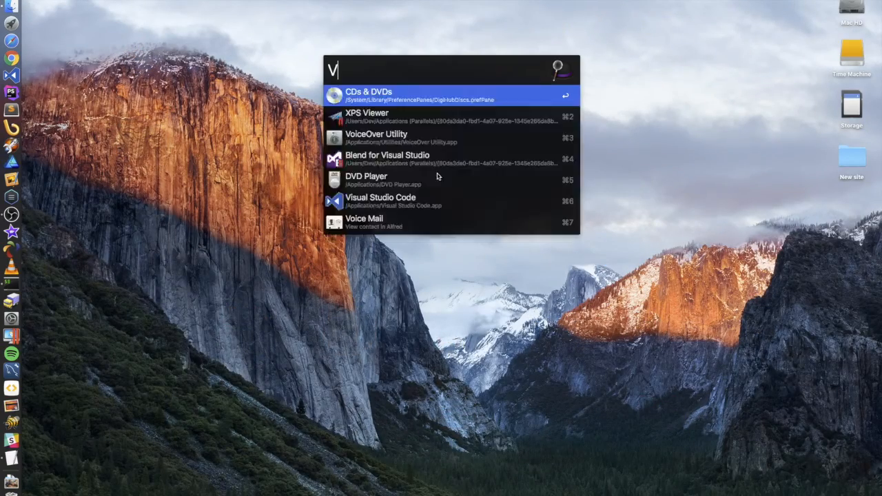
text(L)
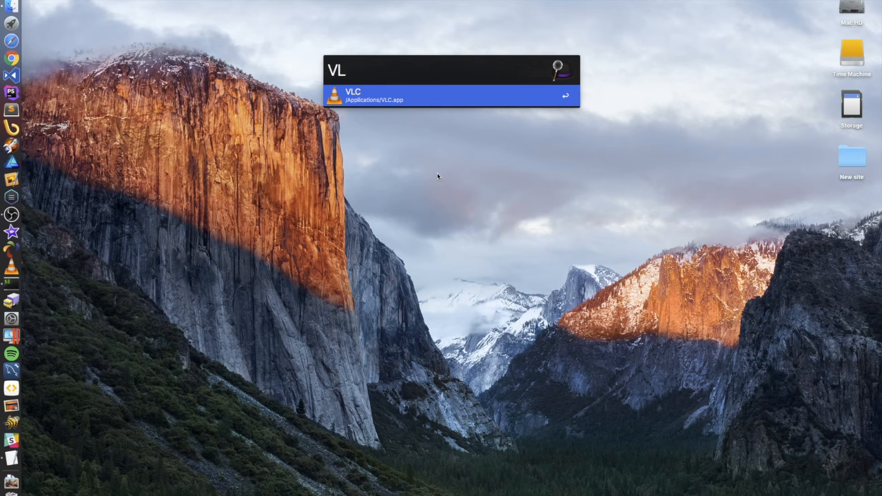
key(Return)
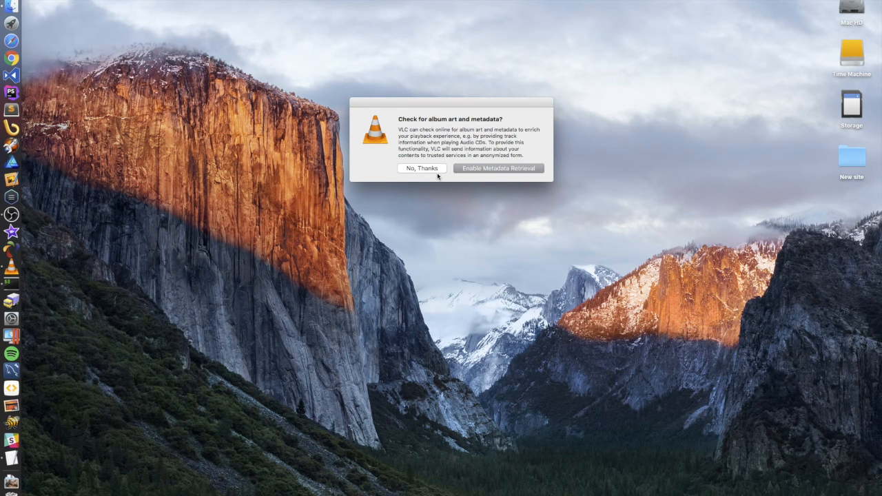
click(421, 168)
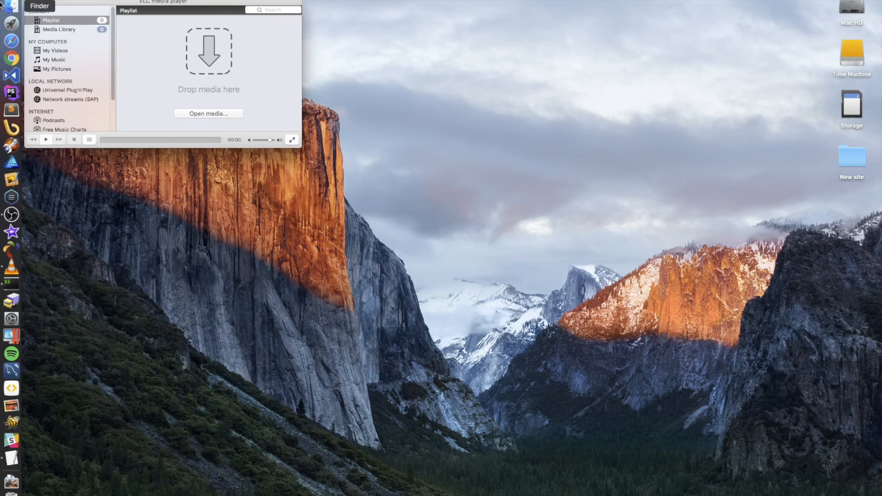
click(11, 6)
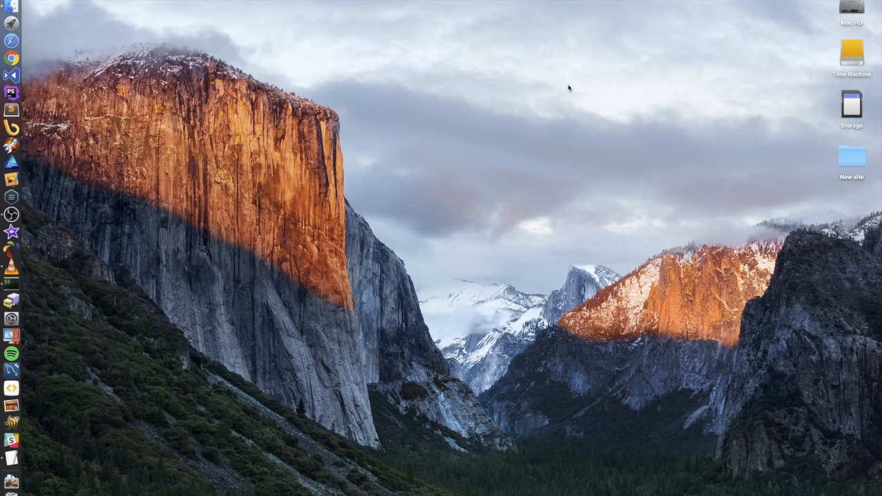